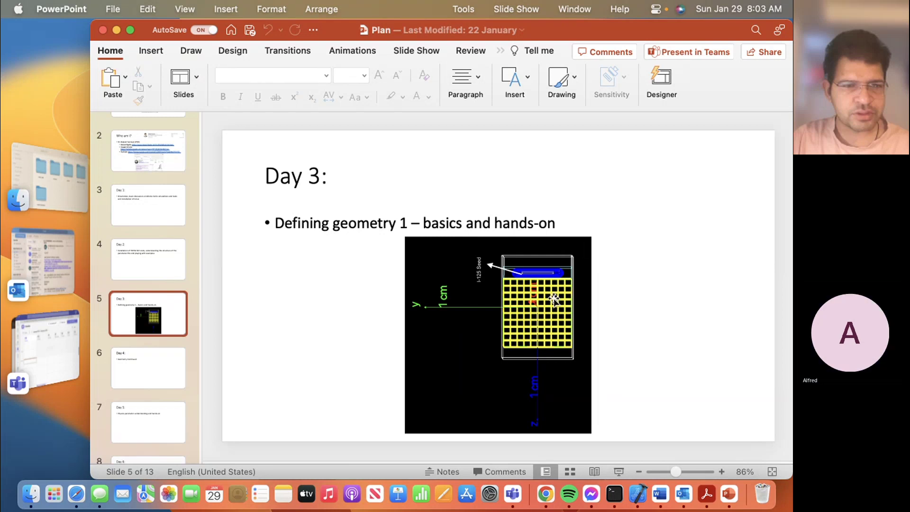
Step: Zoom the Day 3 slide back out to about 162% so the whole I-125 seed geometry fits
left_click(700, 473)
left_click_drag(701, 473, 681, 473)
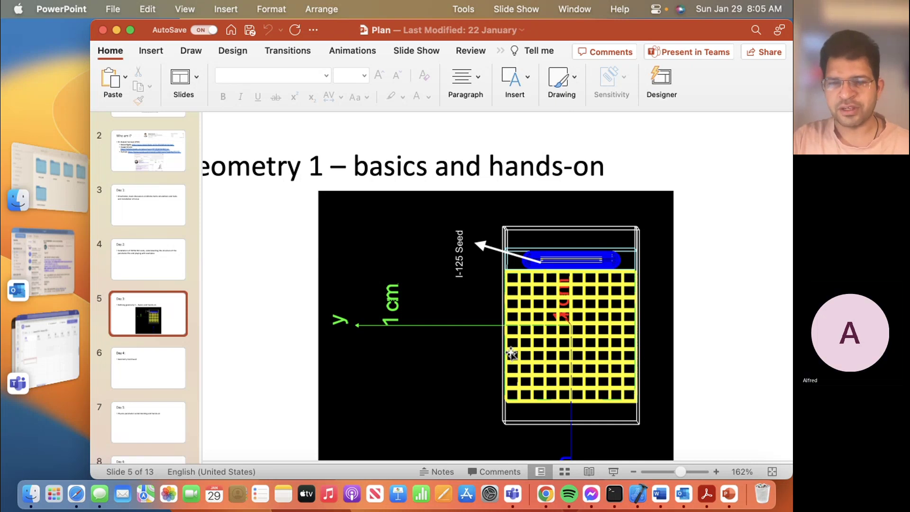
Step: In Finder, open the topas folder and then its examples folder
left_click(64, 200)
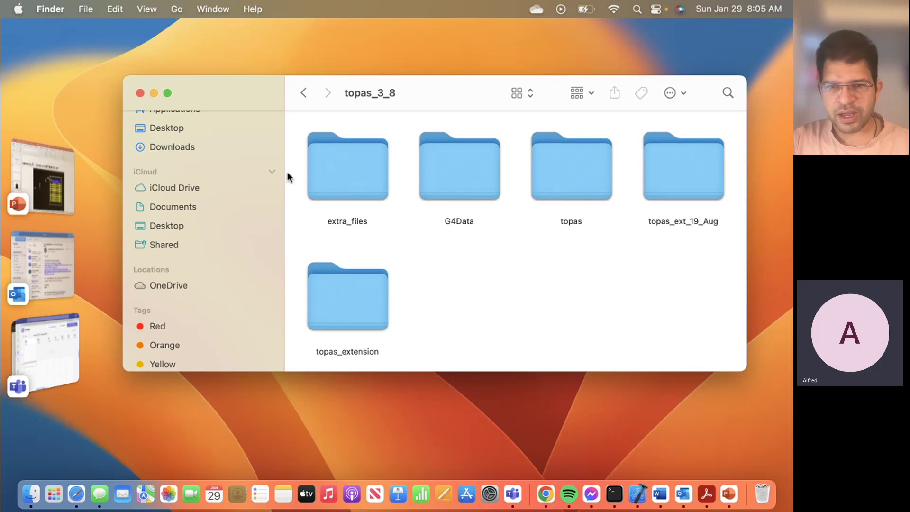
left_click(572, 181)
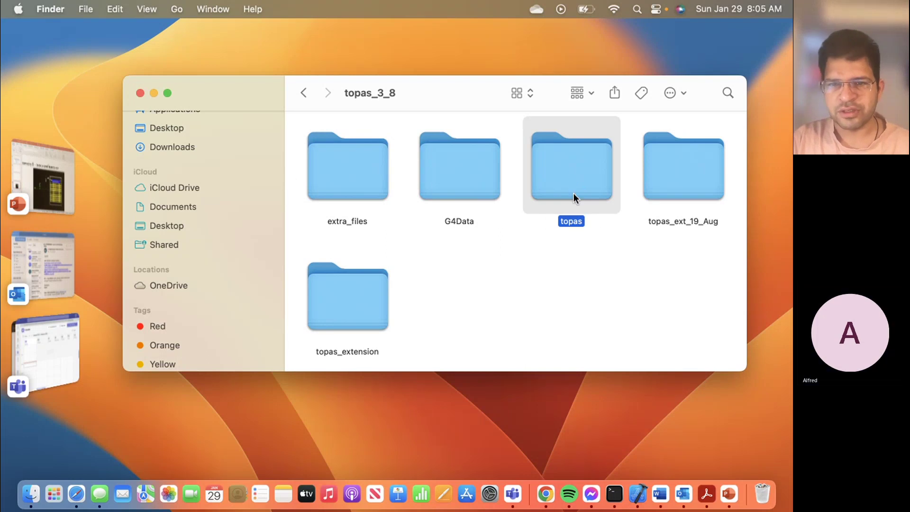
double_click(574, 193)
left_click(571, 190)
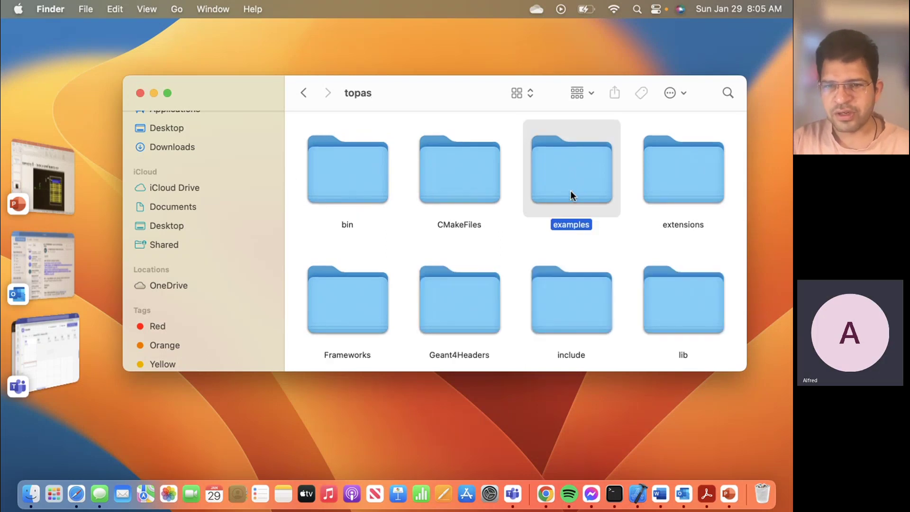
double_click(571, 191)
Step: Select the TOPAS_Training folder and bring up Finder's Services menu for it
left_click(687, 256)
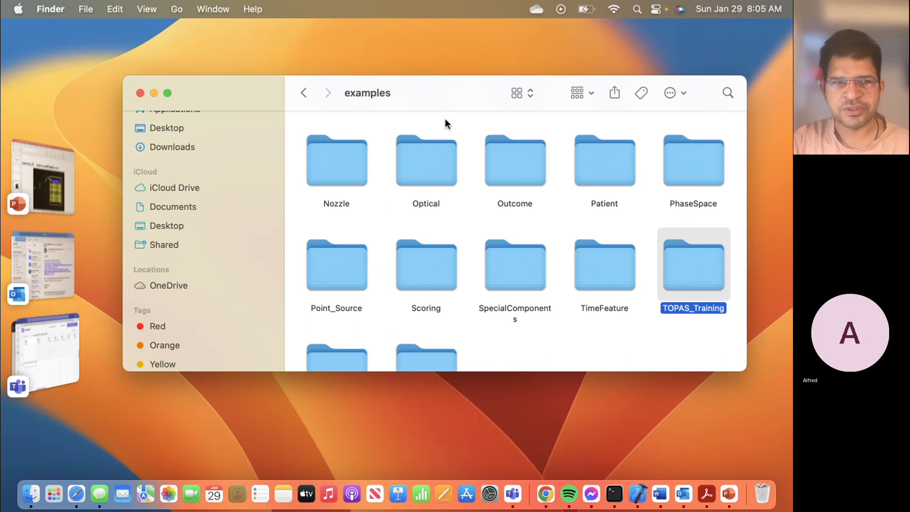
left_click(62, 10)
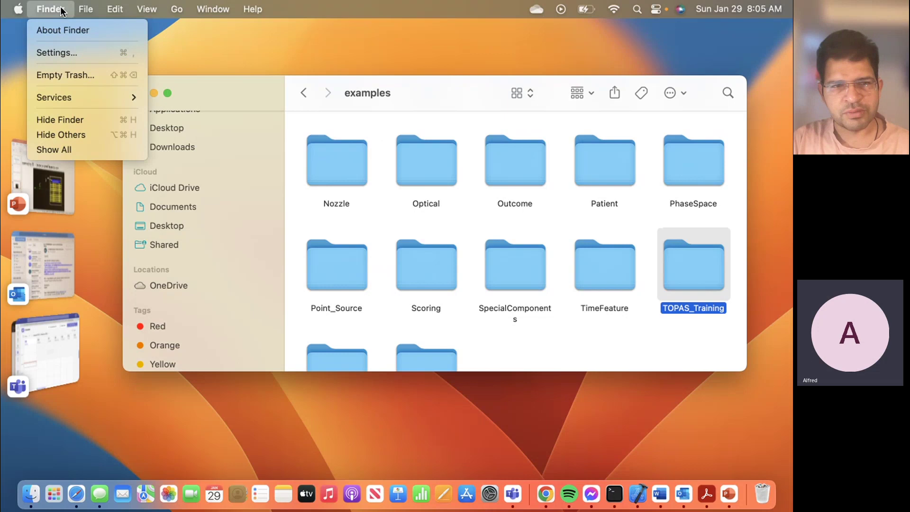
mouse_move(73, 97)
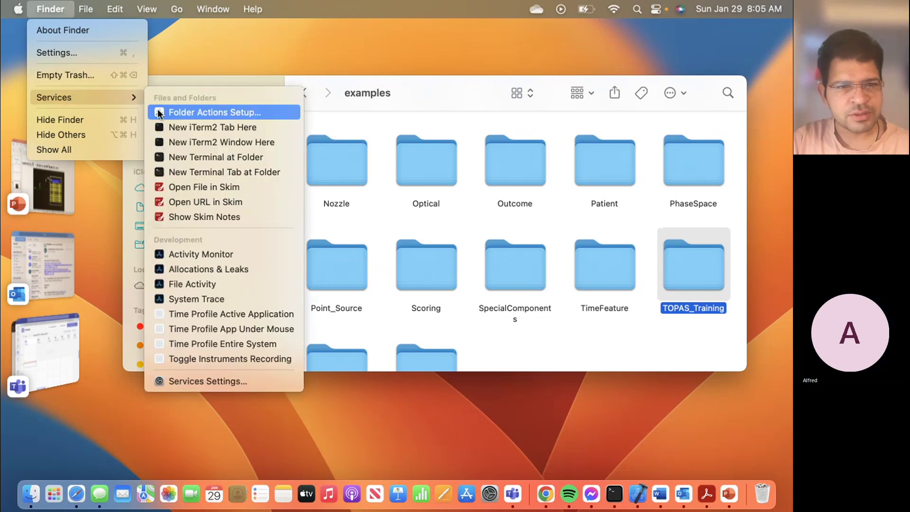
Step: Open a Terminal at TOPAS_Training and list its contents with ls
left_click(197, 158)
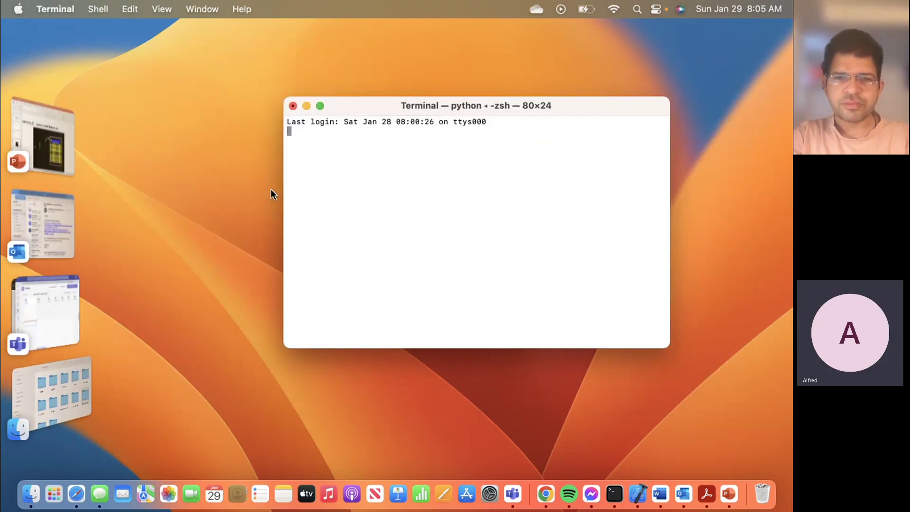
type("ls")
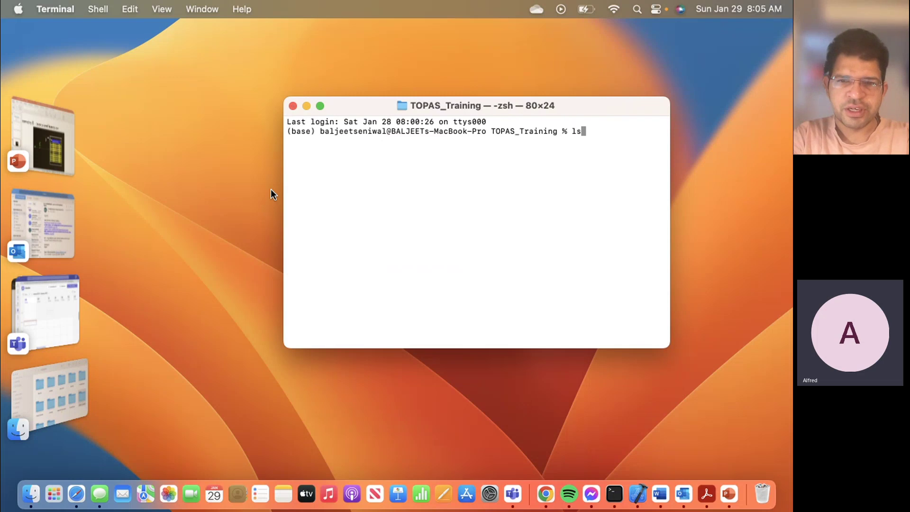
key("Return")
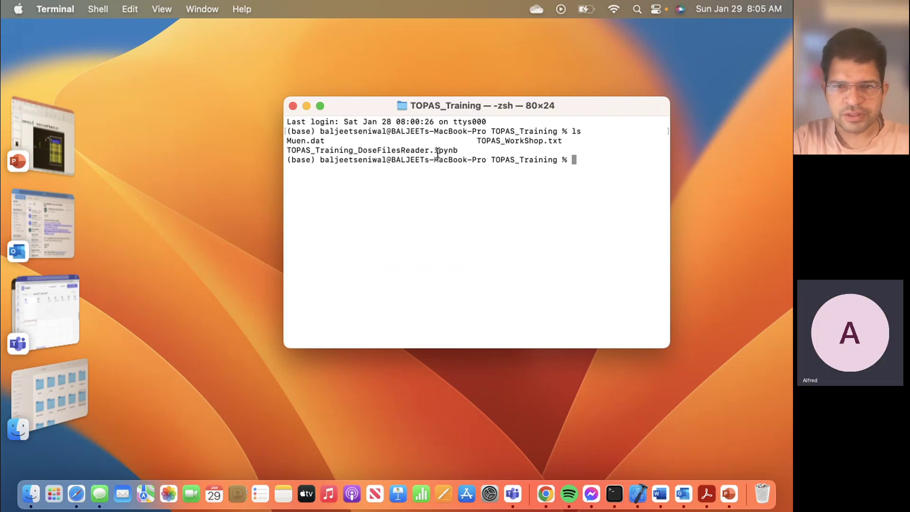
Step: Highlight Muen.dat, TOPAS_WorkShop.txt and the DoseFilesReader notebook names in the listing
left_click_drag(325, 142, 287, 143)
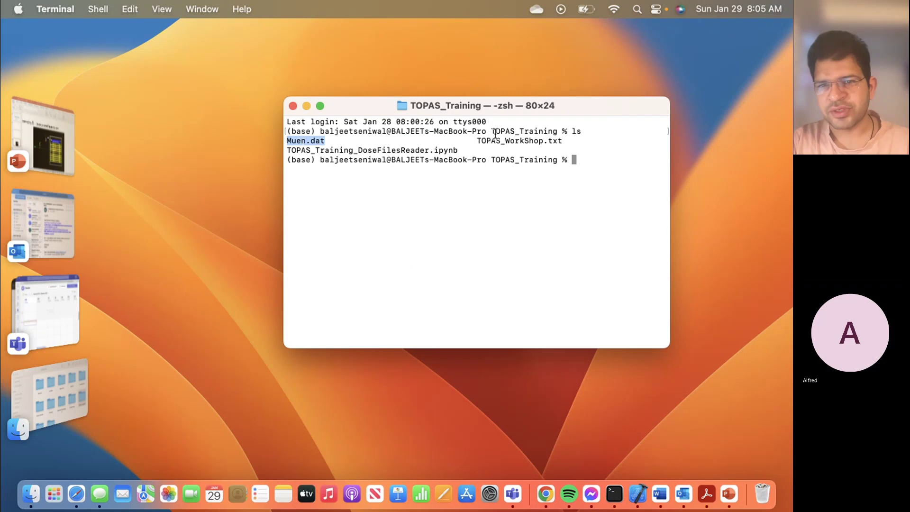
left_click(478, 140)
left_click_drag(478, 140, 561, 143)
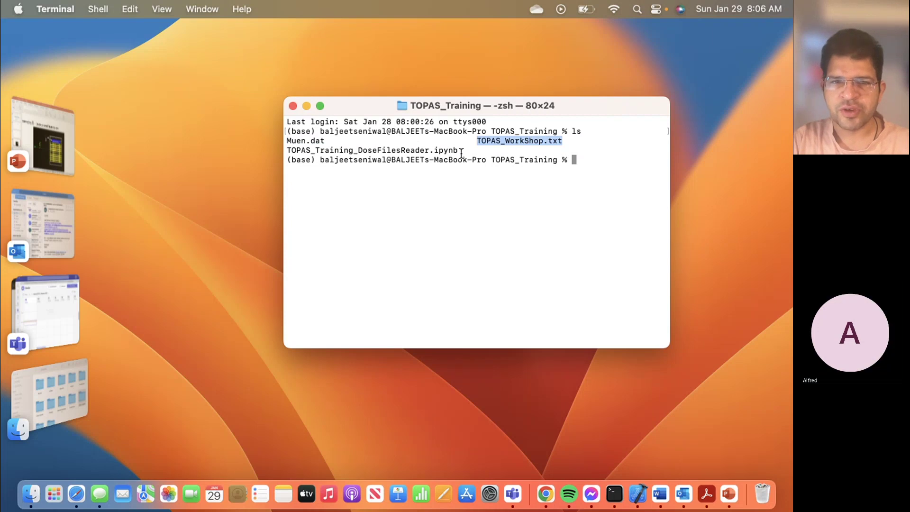
left_click_drag(459, 151, 357, 151)
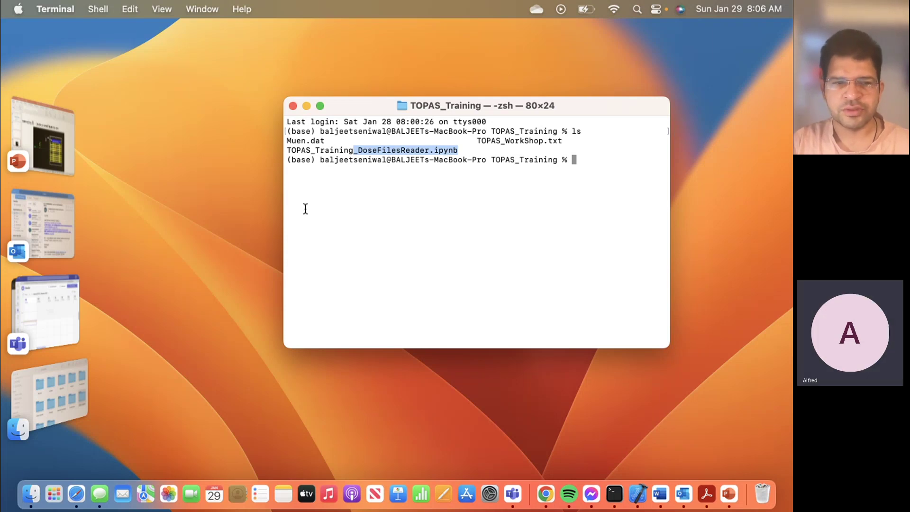
Step: Open TOPAS_WorkShop.txt from TOPAS_Training and enlarge the TextEdit window to unwrap lines
left_click(86, 406)
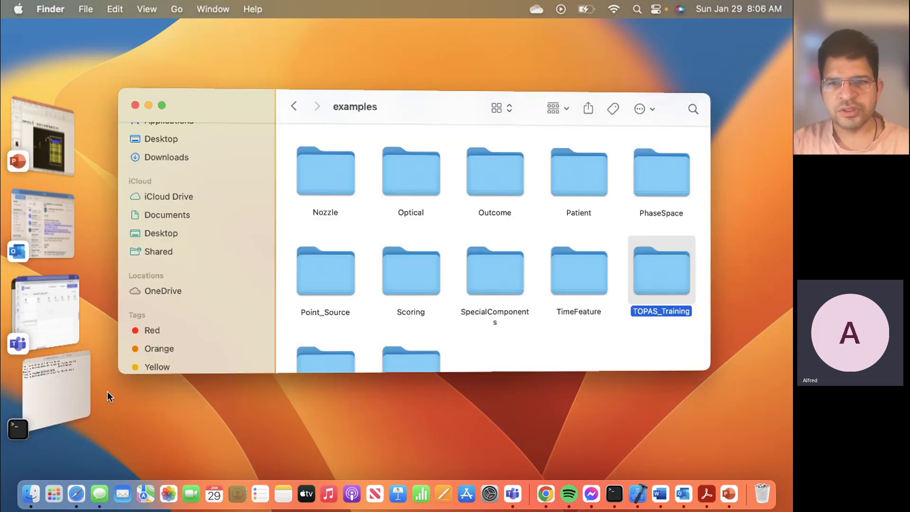
double_click(679, 268)
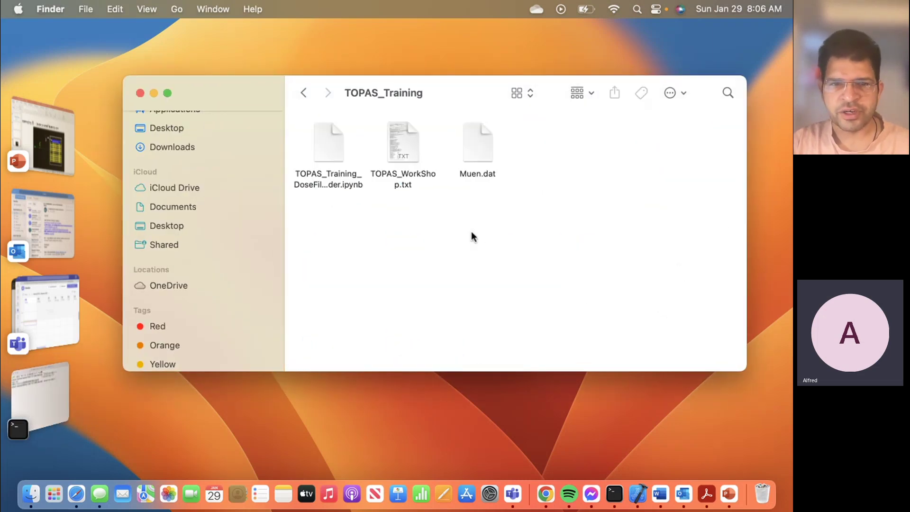
double_click(400, 153)
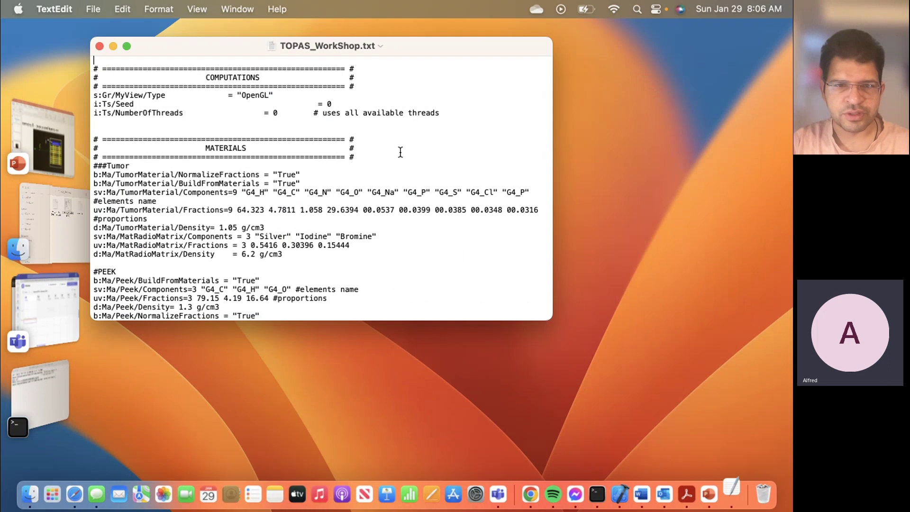
scroll(257, 228, "down", 3)
scroll(221, 137, "up", 3)
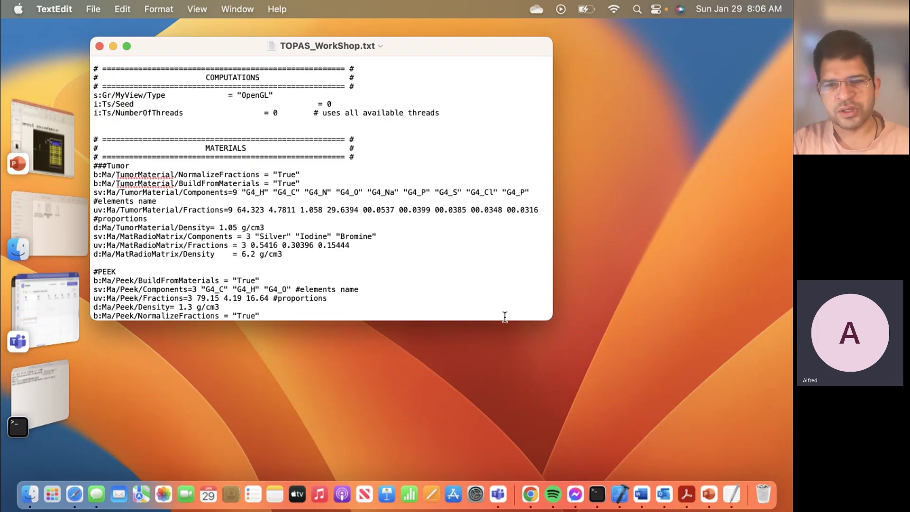
left_click_drag(550, 322, 701, 468)
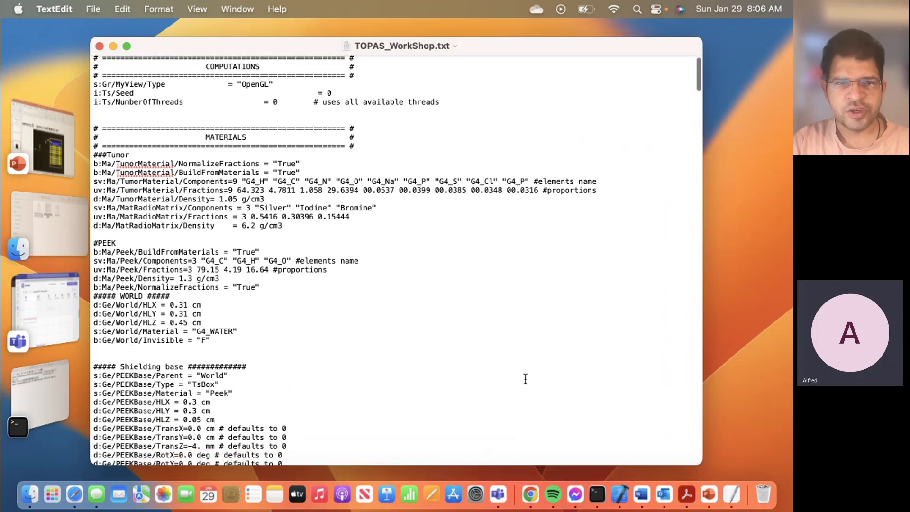
Step: Highlight the COMPUTATIONS section header and the Type parameter on the MyView line
scroll(526, 379, "down", 1)
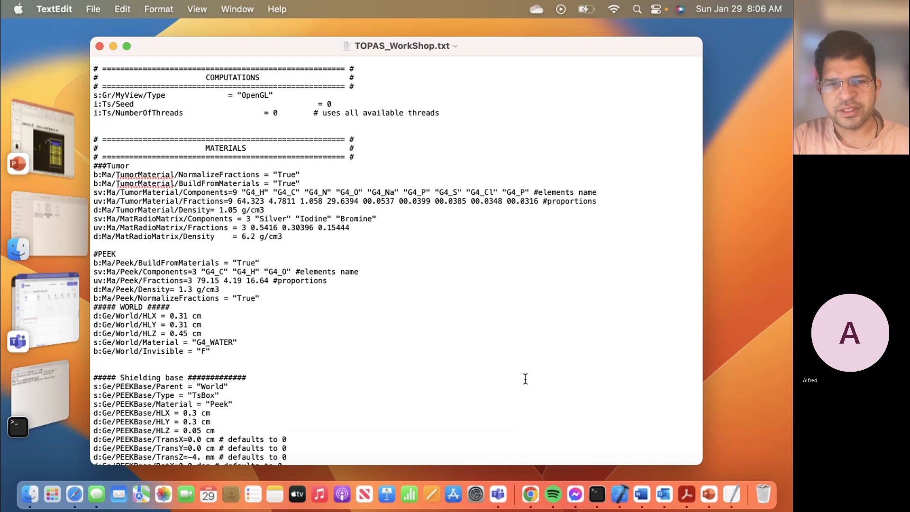
scroll(427, 314, "down", 3)
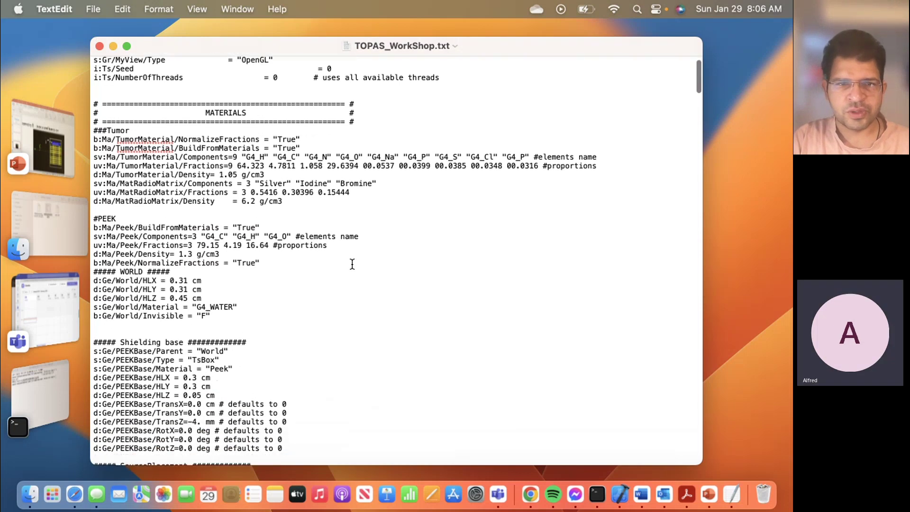
scroll(352, 264, "up", 3)
left_click_drag(351, 78, 194, 77)
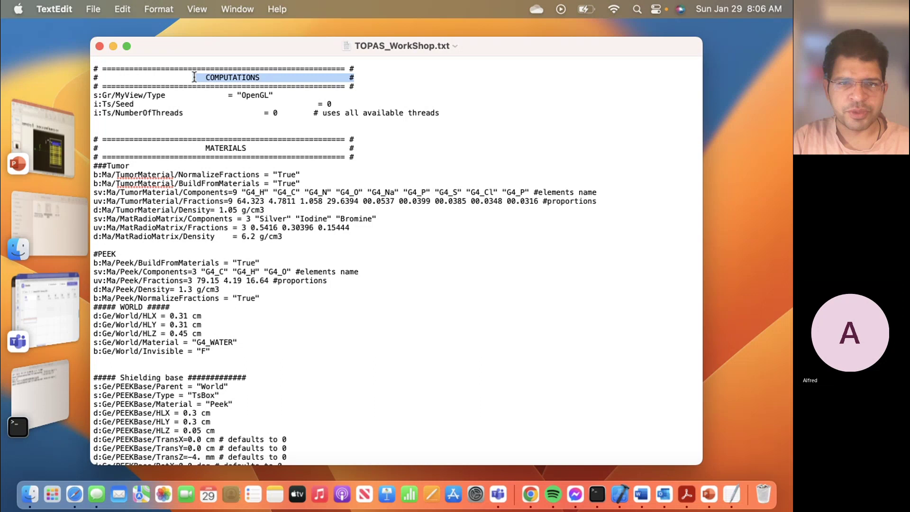
left_click(250, 112)
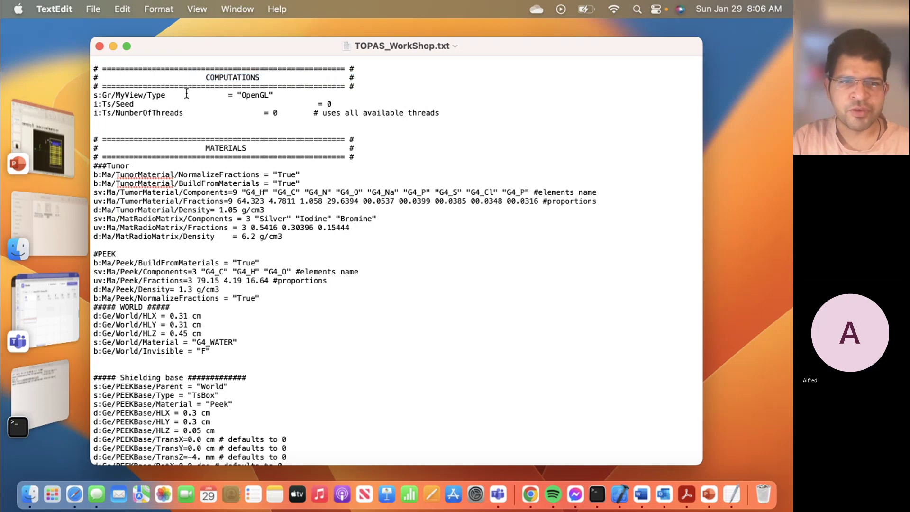
left_click_drag(186, 95, 147, 95)
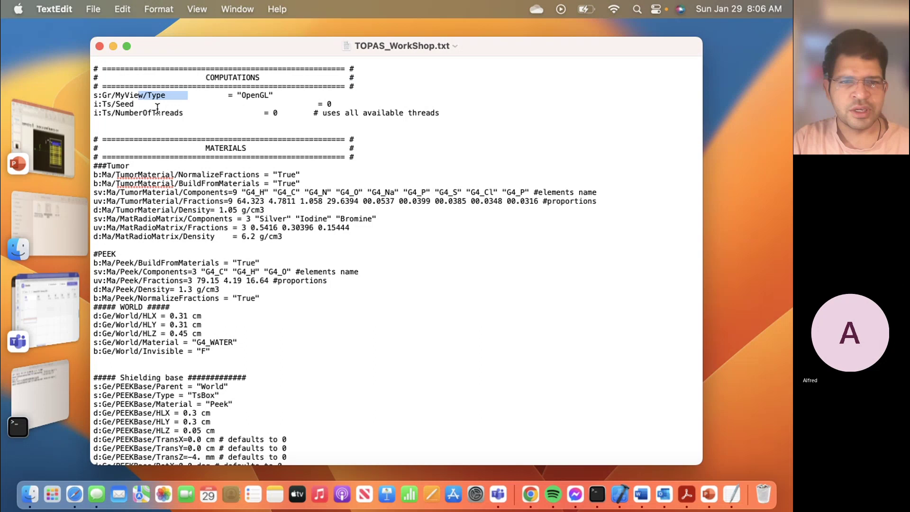
left_click(157, 107)
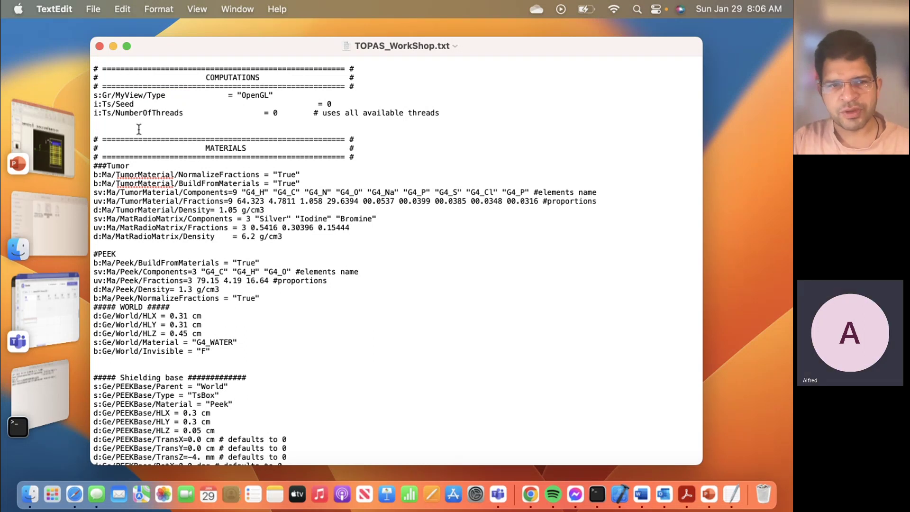
Step: Point out the Seed, NumberOfThreads and TumorMaterial BuildFromMaterials parameter lines
left_click_drag(120, 105, 144, 116)
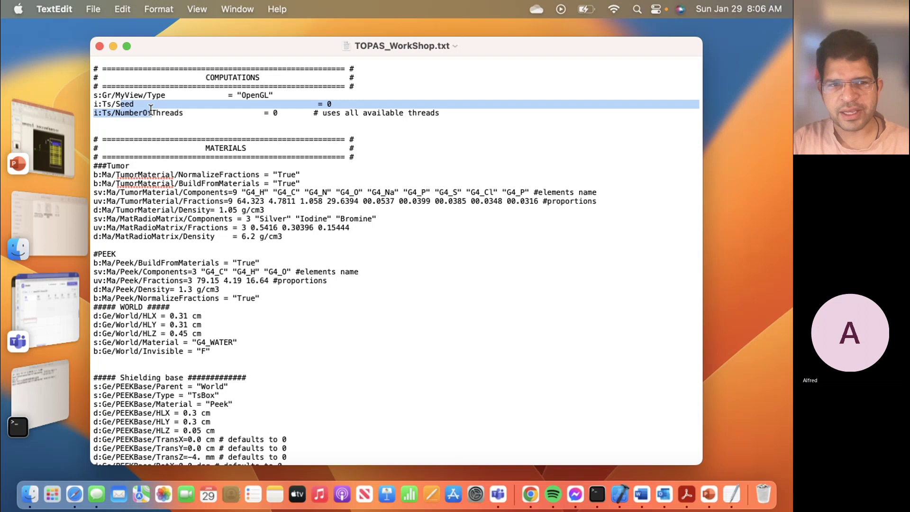
left_click(145, 119)
left_click(144, 105)
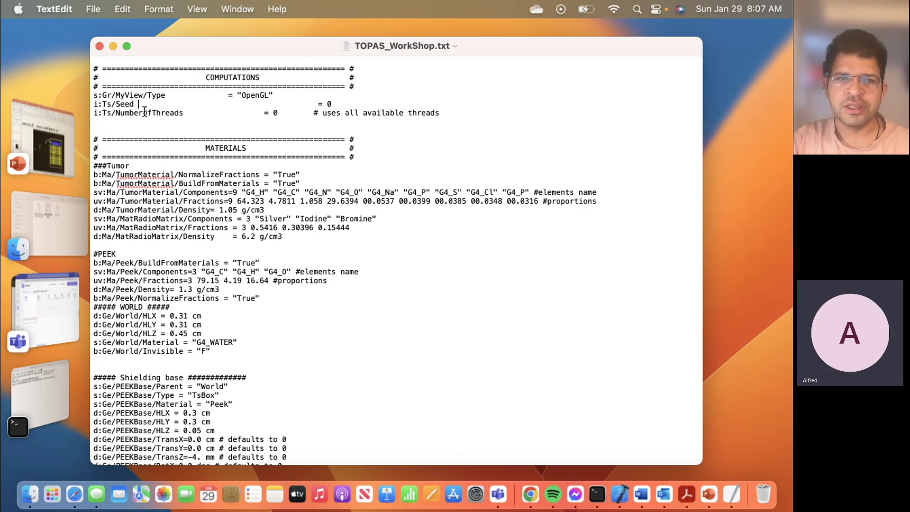
left_click(144, 114)
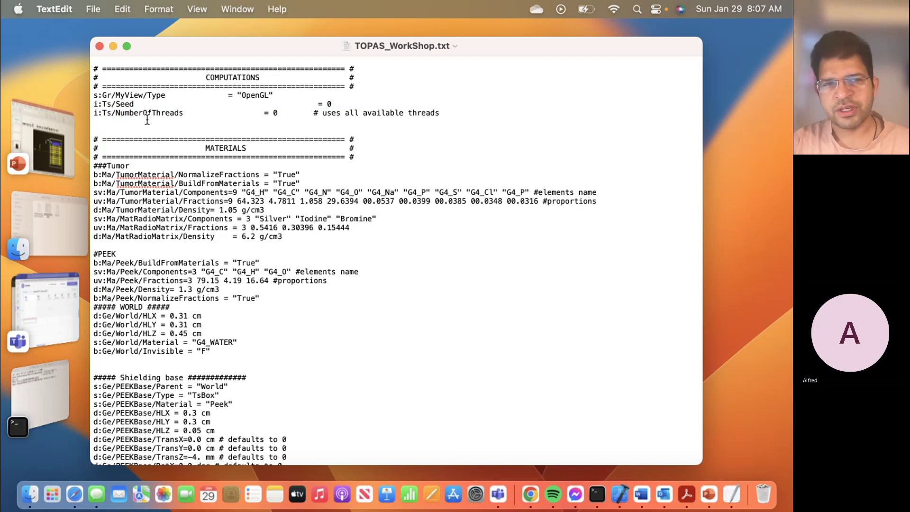
left_click(142, 183)
scroll(163, 170, "down", 3)
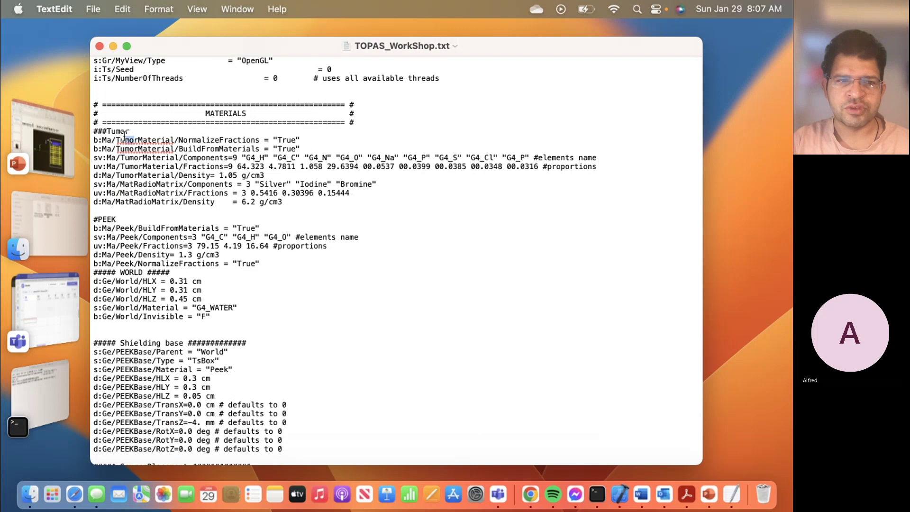
left_click_drag(94, 131, 113, 138)
left_click(137, 217)
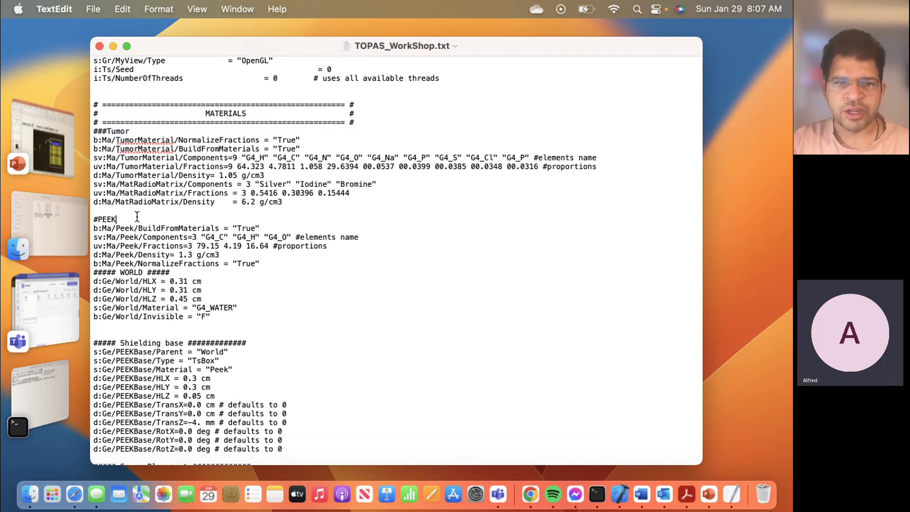
left_click_drag(137, 217, 104, 219)
scroll(115, 262, "down", 5)
scroll(115, 263, "down", 8)
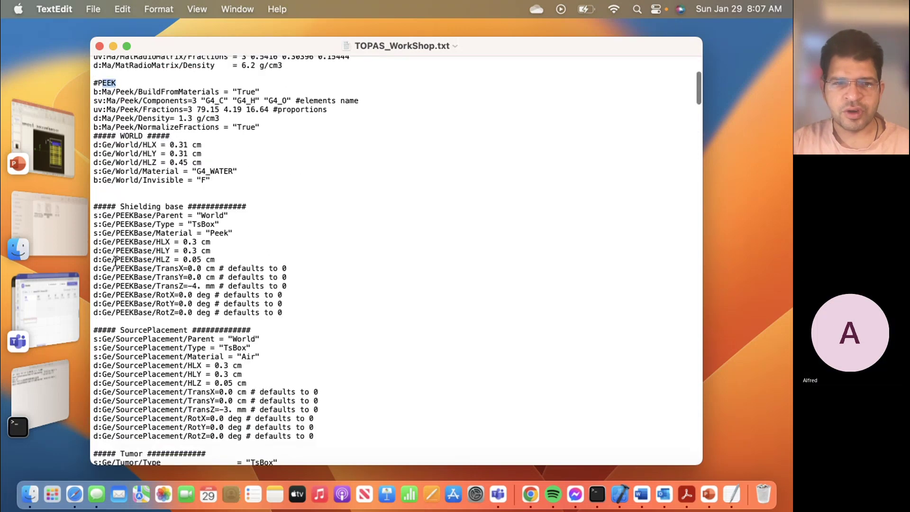
left_click_drag(161, 187, 128, 183)
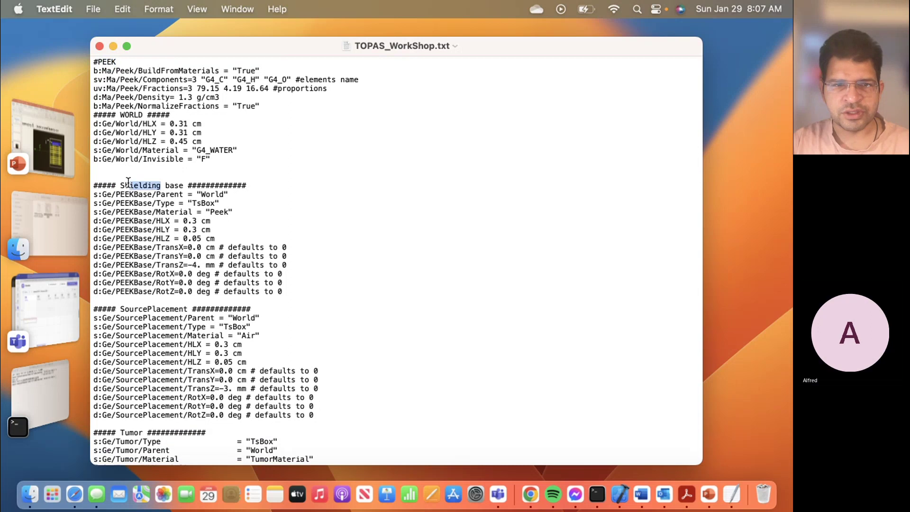
scroll(128, 182, "up", 4)
scroll(128, 183, "down", 3)
scroll(128, 183, "down", 10)
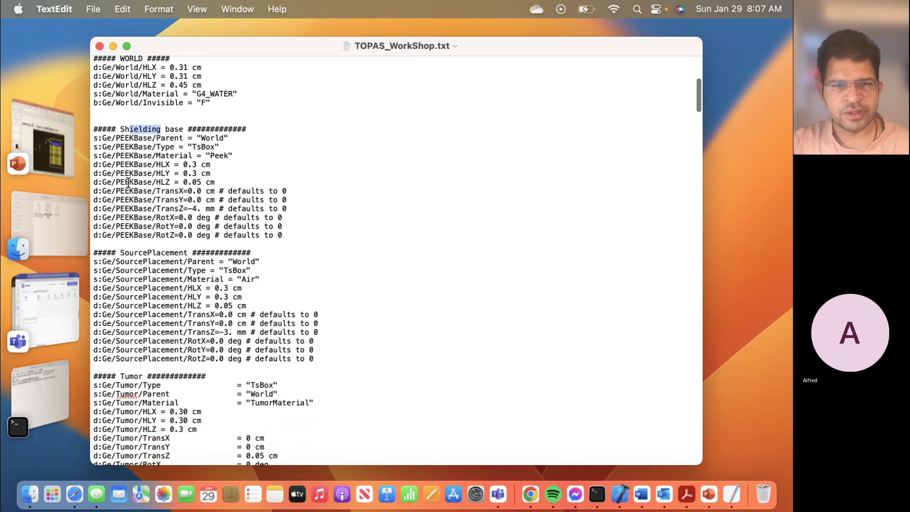
scroll(128, 182, "up", 4)
left_click(193, 142)
left_click_drag(185, 134, 146, 134)
scroll(145, 131, "down", 3)
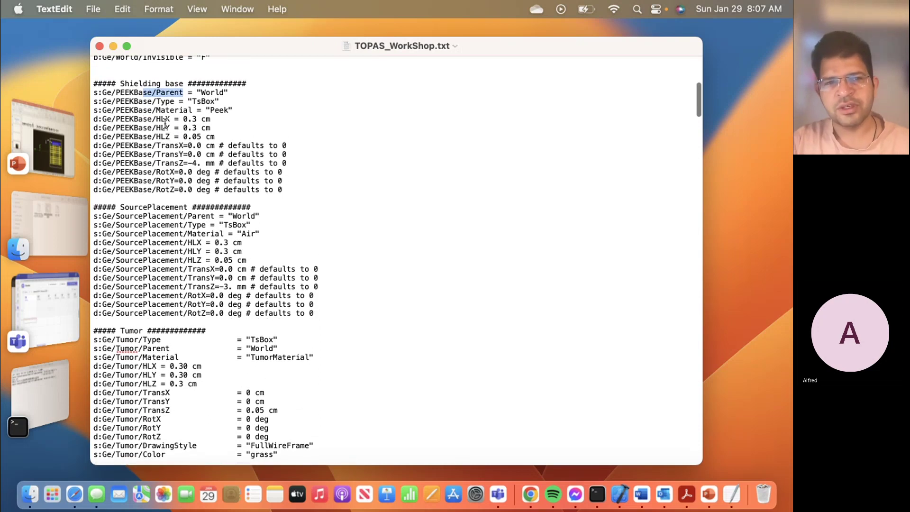
scroll(168, 131, "down", 8)
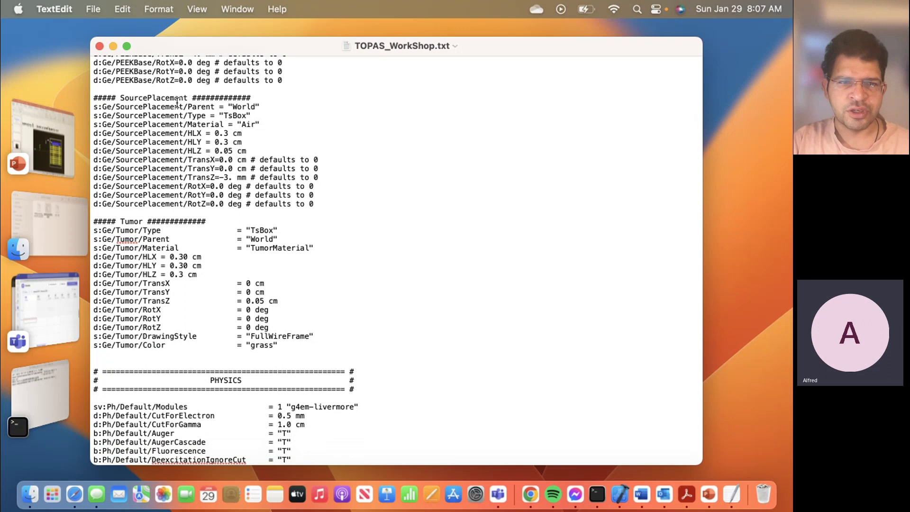
left_click_drag(181, 98, 146, 98)
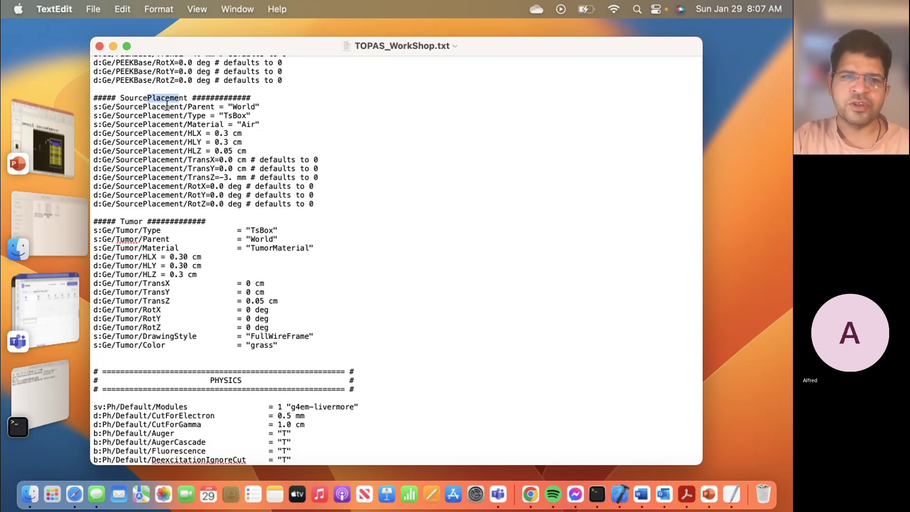
left_click(228, 126)
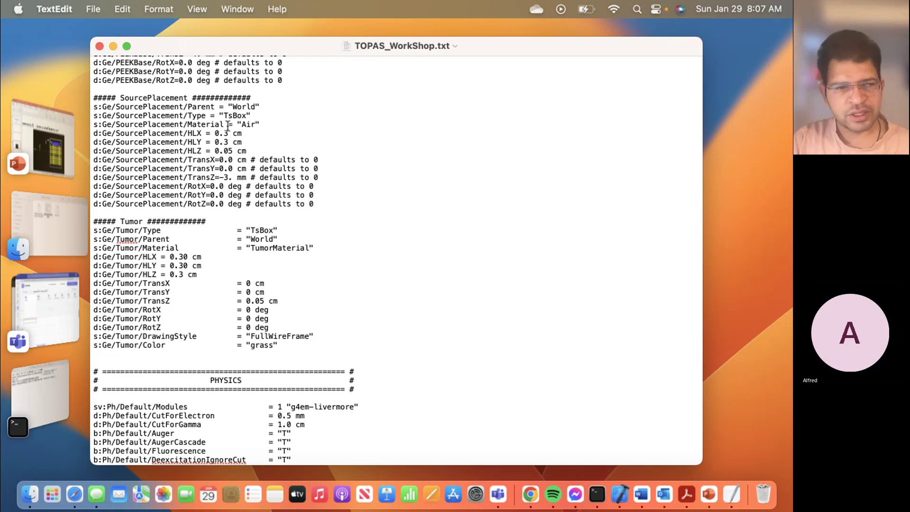
scroll(228, 126, "down", 5)
scroll(228, 126, "up", 3)
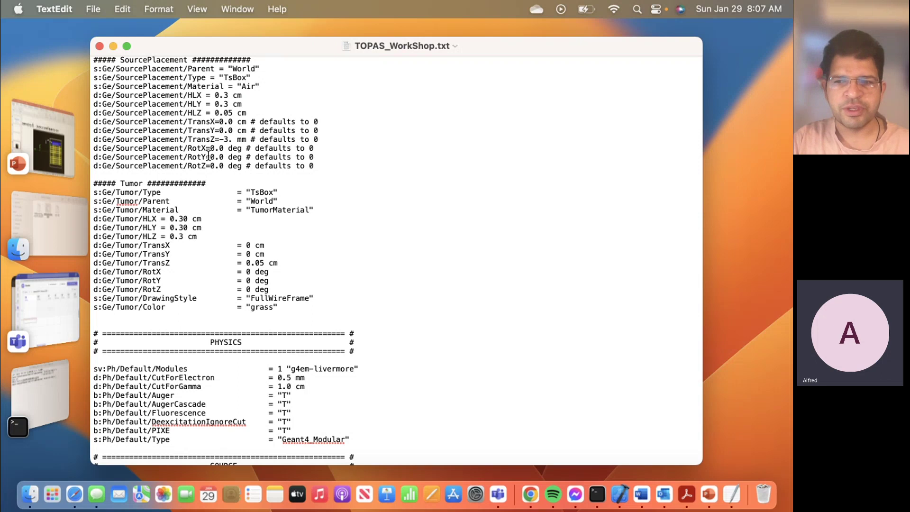
scroll(208, 156, "up", 1)
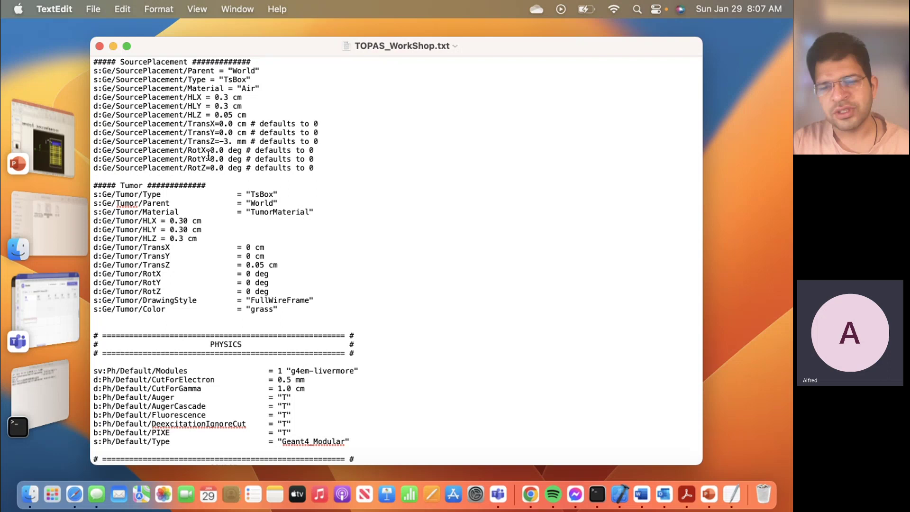
scroll(209, 156, "up", 3)
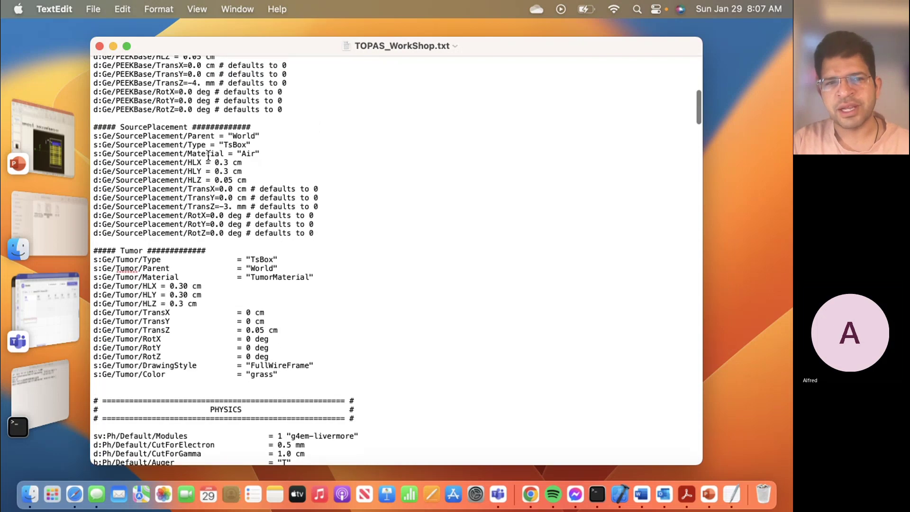
scroll(208, 156, "down", 3)
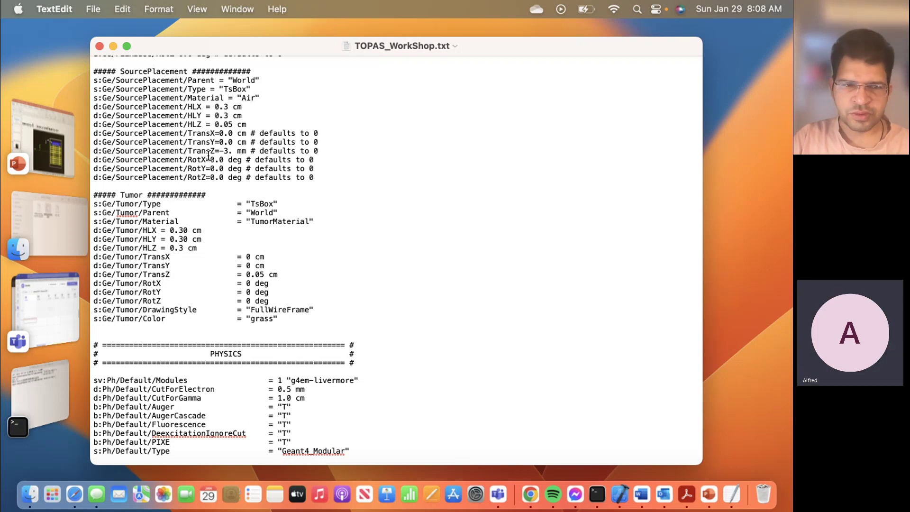
scroll(209, 157, "down", 5)
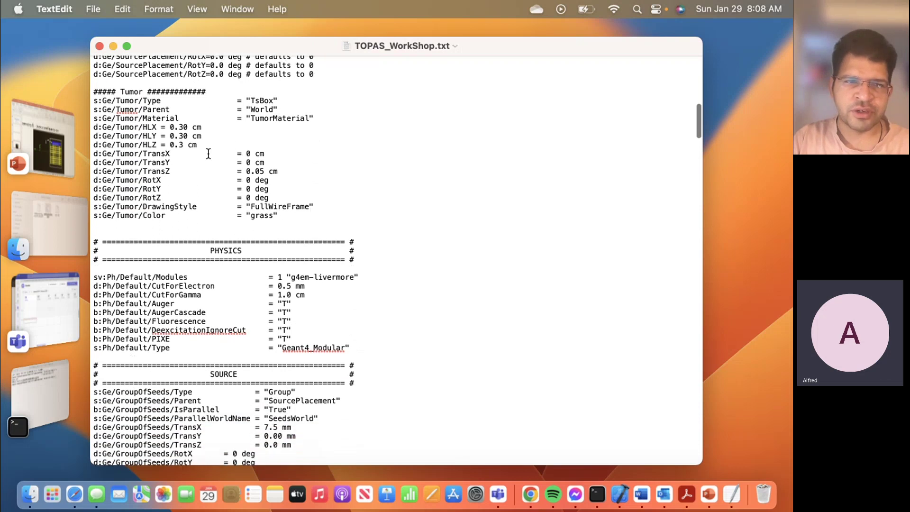
scroll(208, 154, "down", 1)
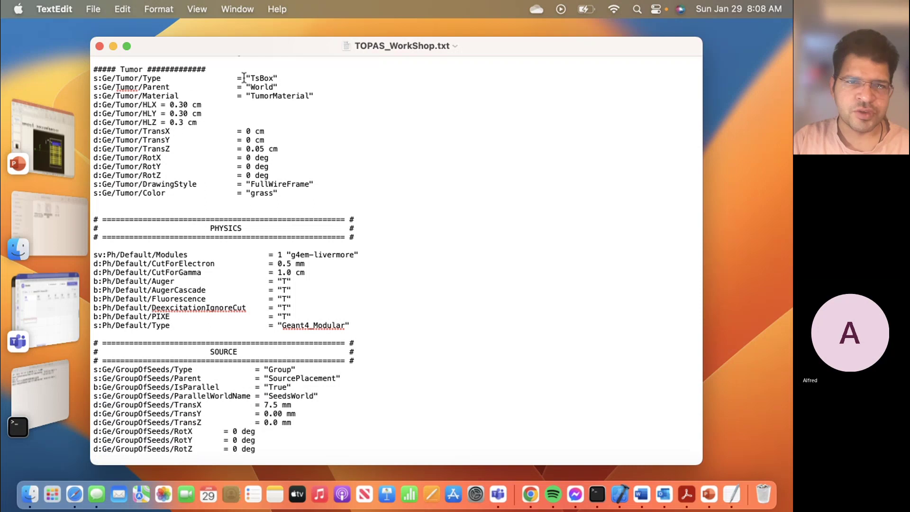
left_click_drag(249, 78, 152, 69)
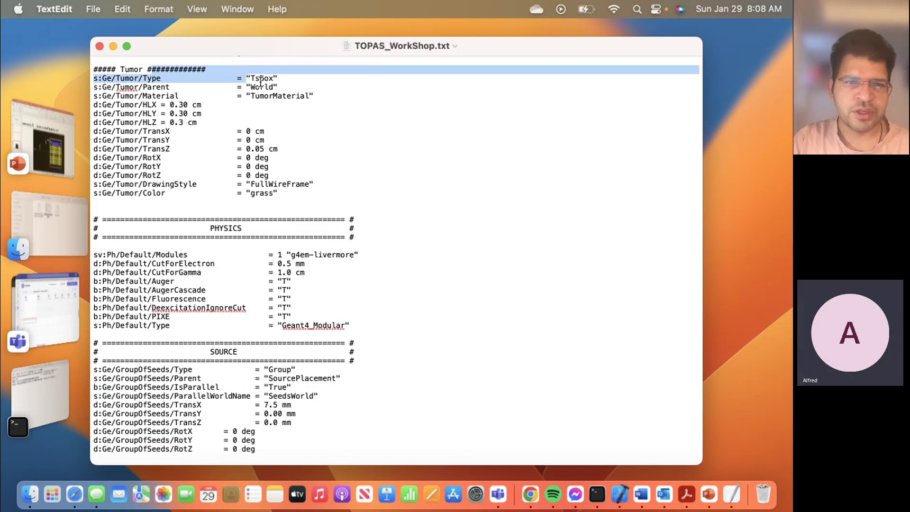
left_click_drag(279, 87, 143, 88)
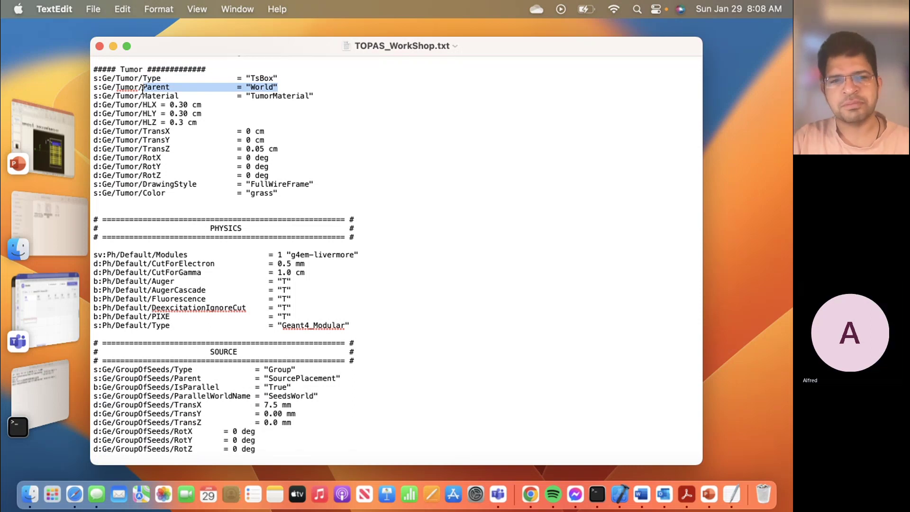
left_click(143, 96)
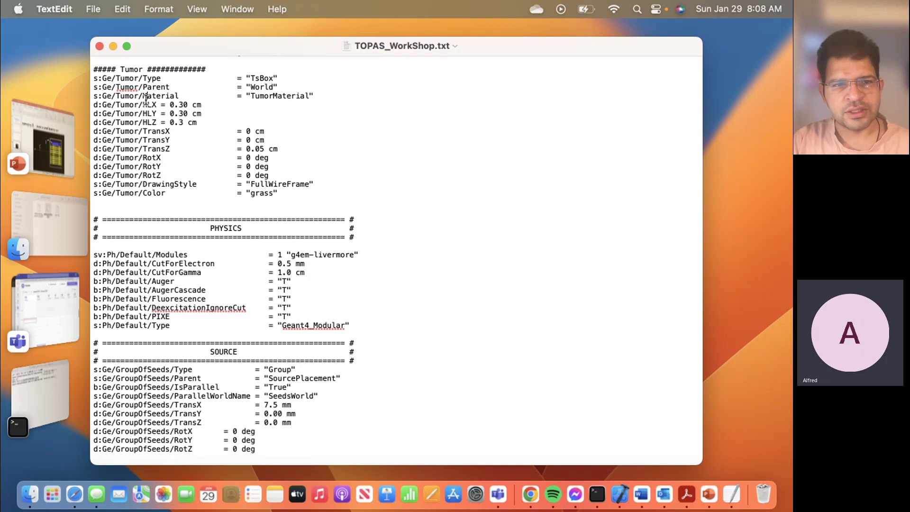
left_click_drag(143, 97, 314, 99)
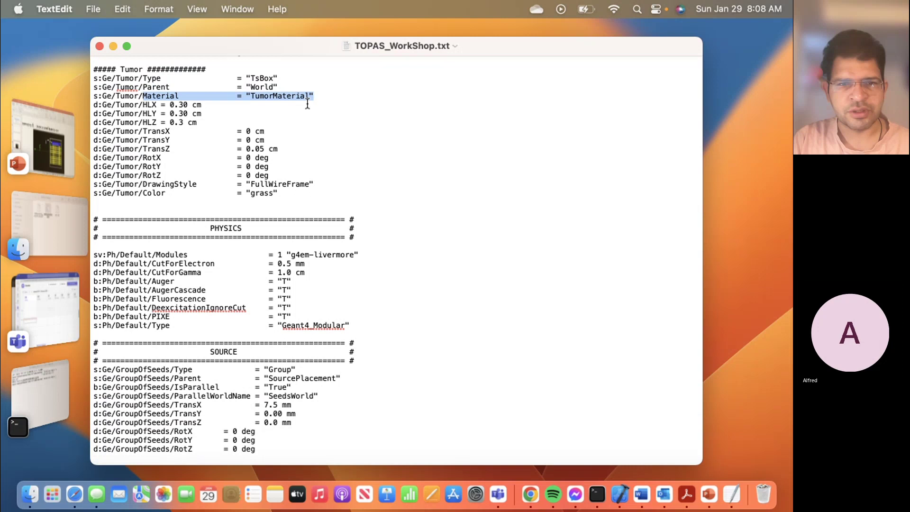
scroll(307, 103, "down", 20)
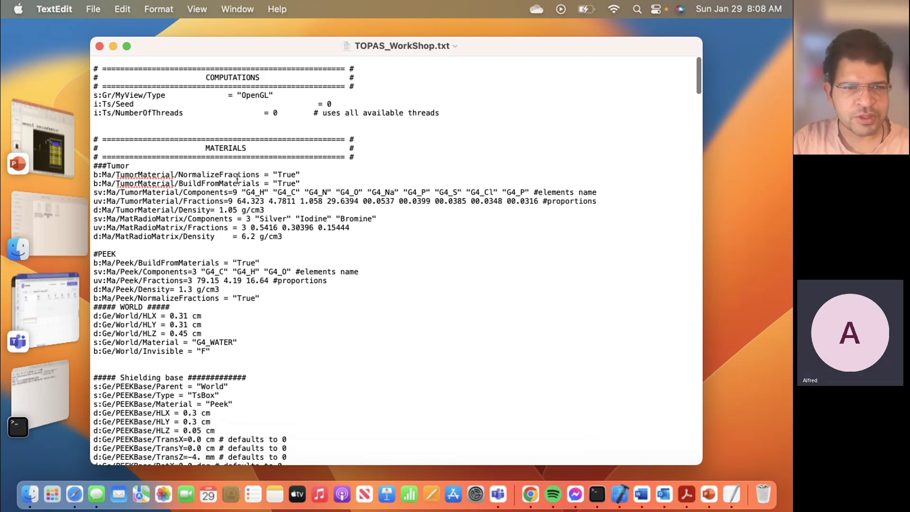
left_click_drag(264, 176, 181, 176)
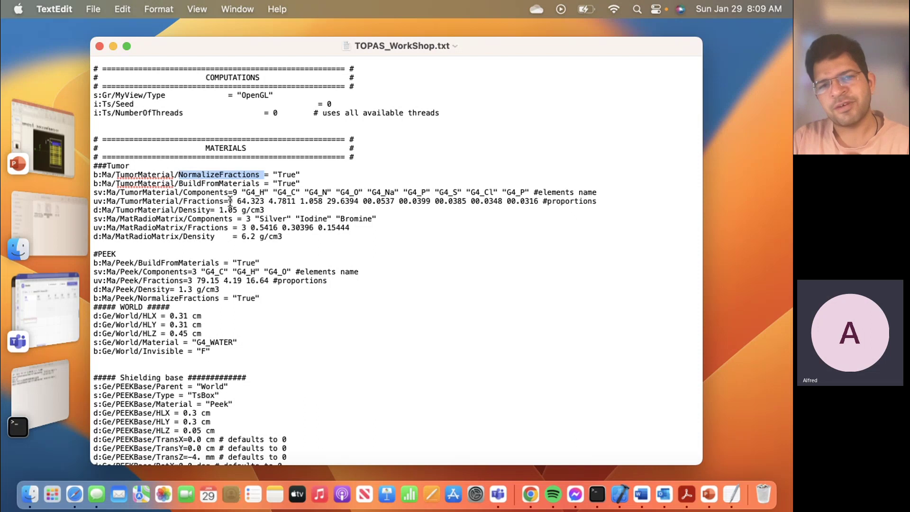
left_click_drag(236, 201, 337, 201)
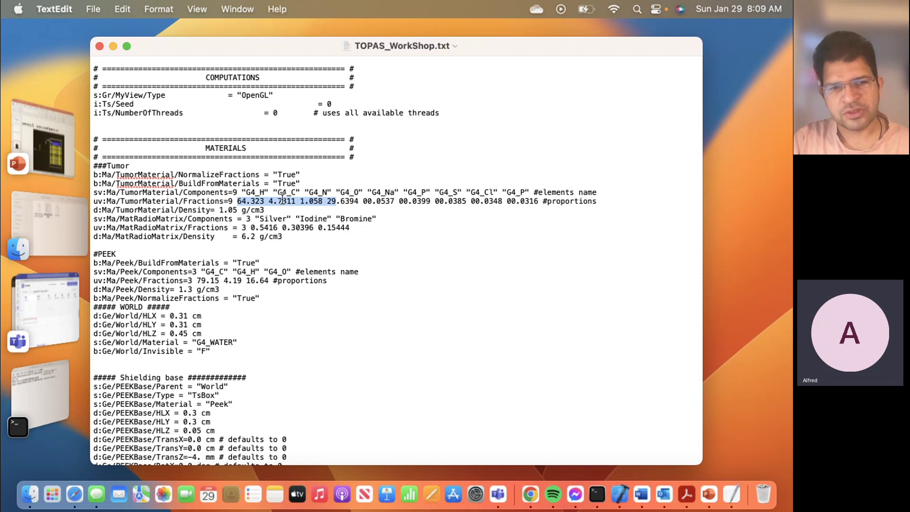
scroll(205, 201, "up", 1)
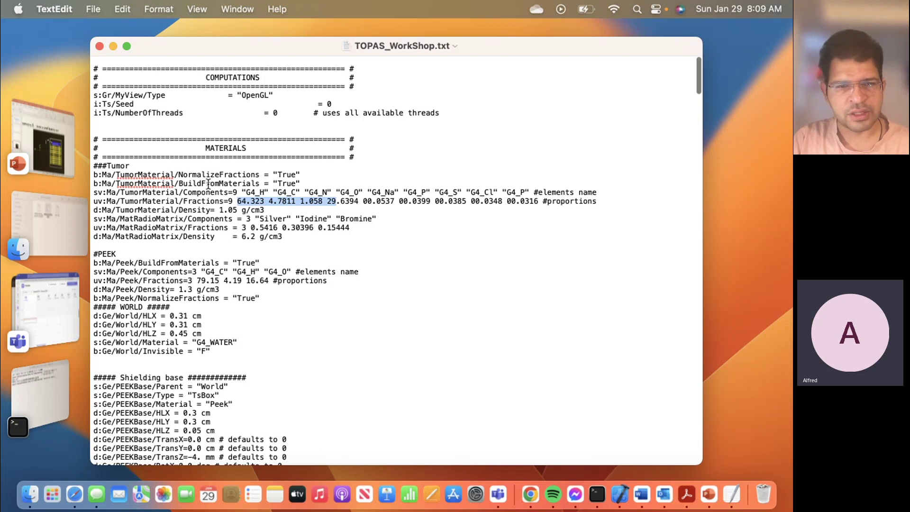
left_click_drag(205, 183, 241, 185)
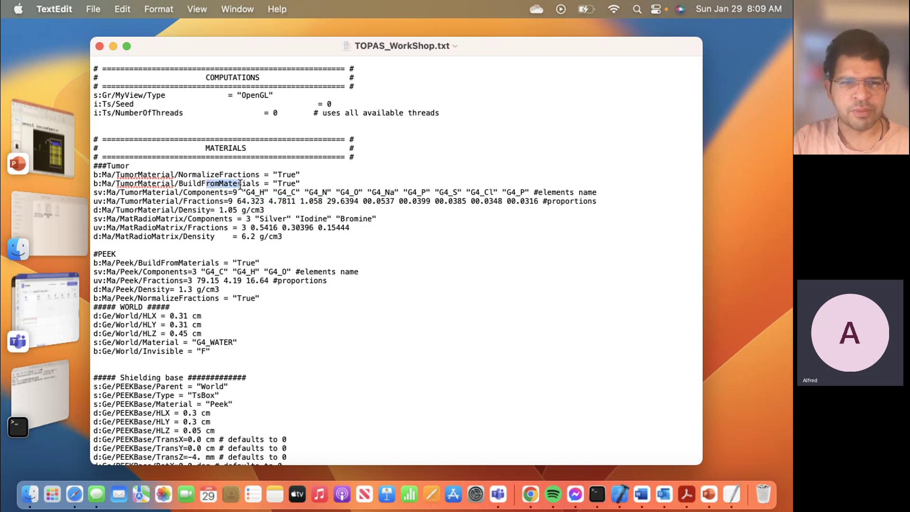
left_click(179, 218)
left_click_drag(179, 210, 222, 210)
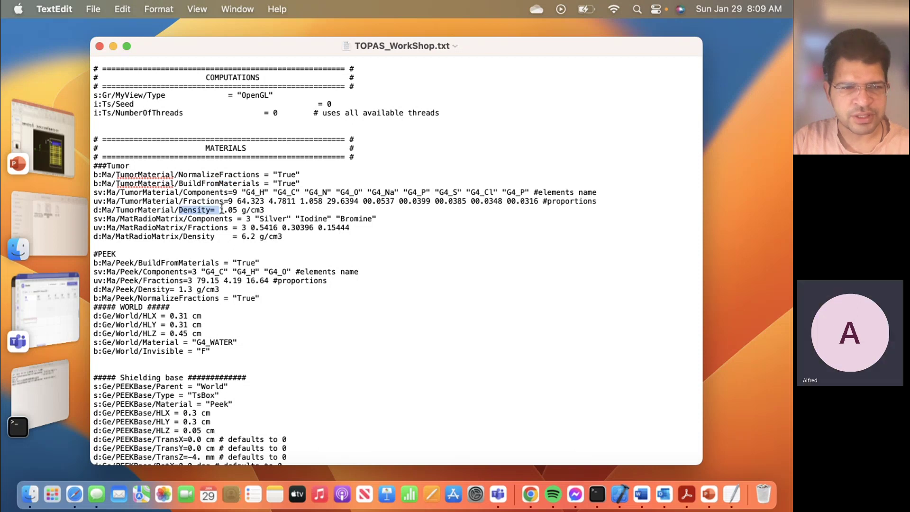
left_click(269, 210)
key("Return")
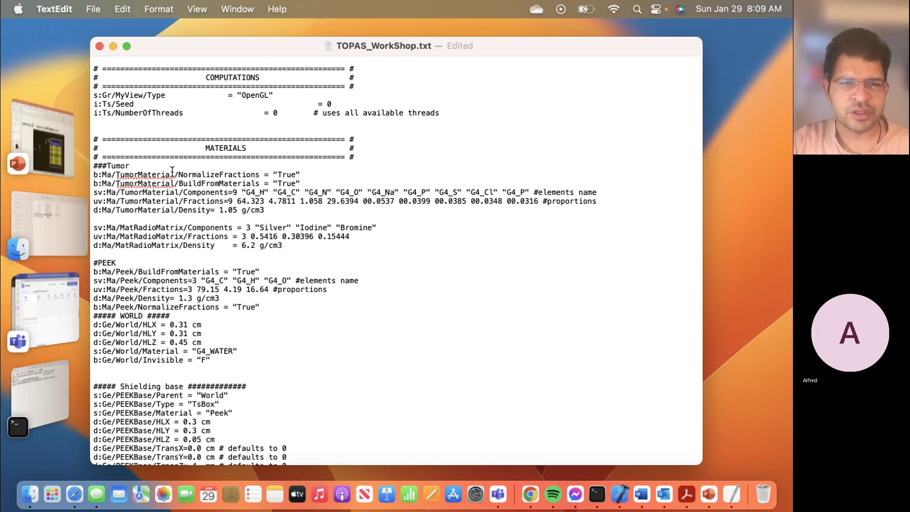
left_click_drag(192, 175, 251, 171)
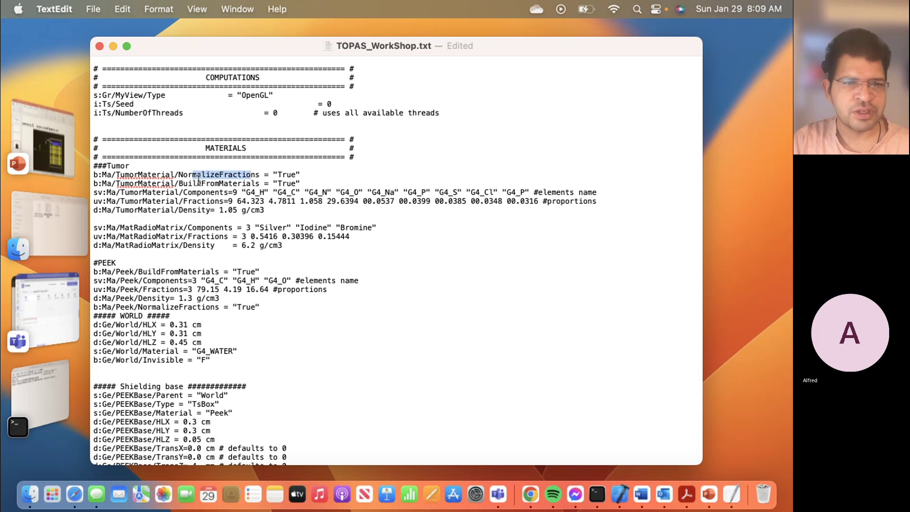
left_click_drag(192, 184, 250, 189)
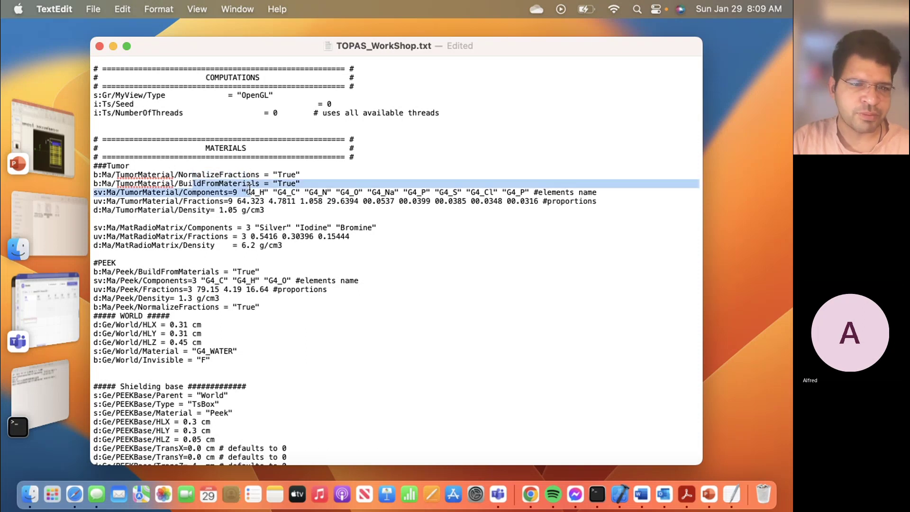
left_click(261, 186)
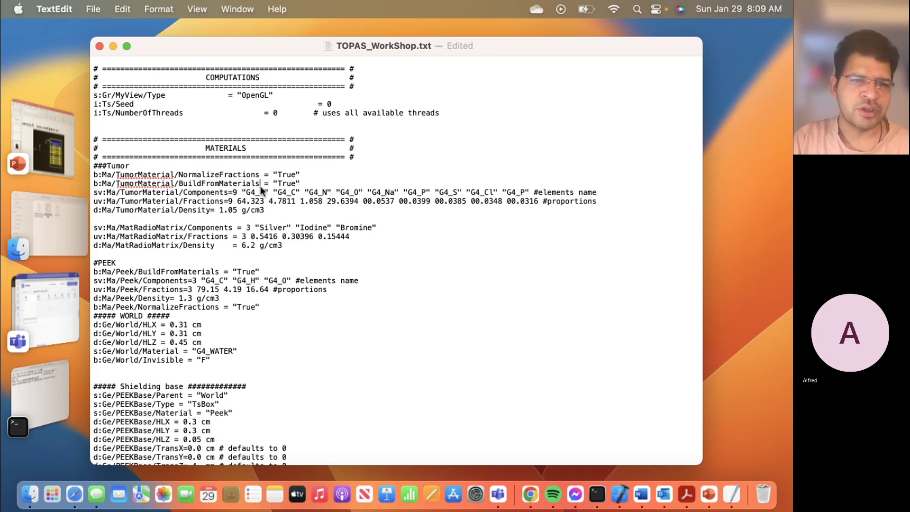
left_click_drag(302, 184, 201, 179)
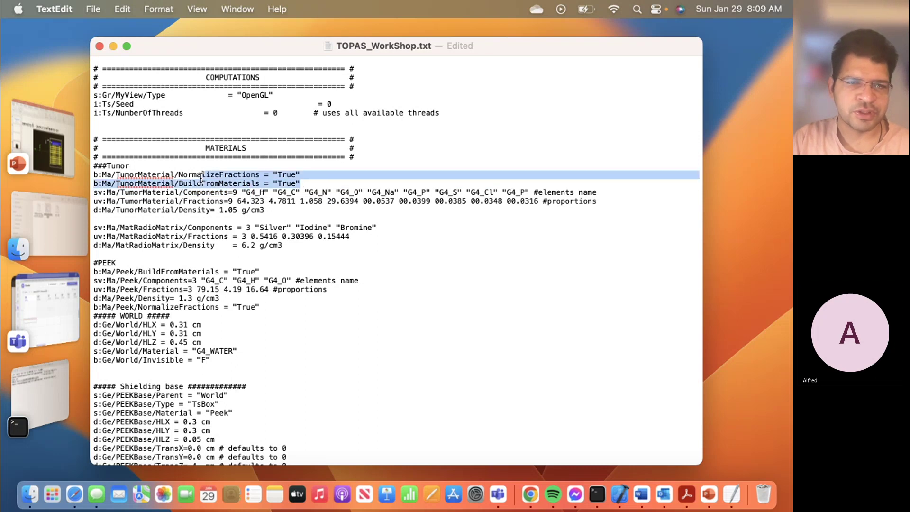
left_click(192, 193)
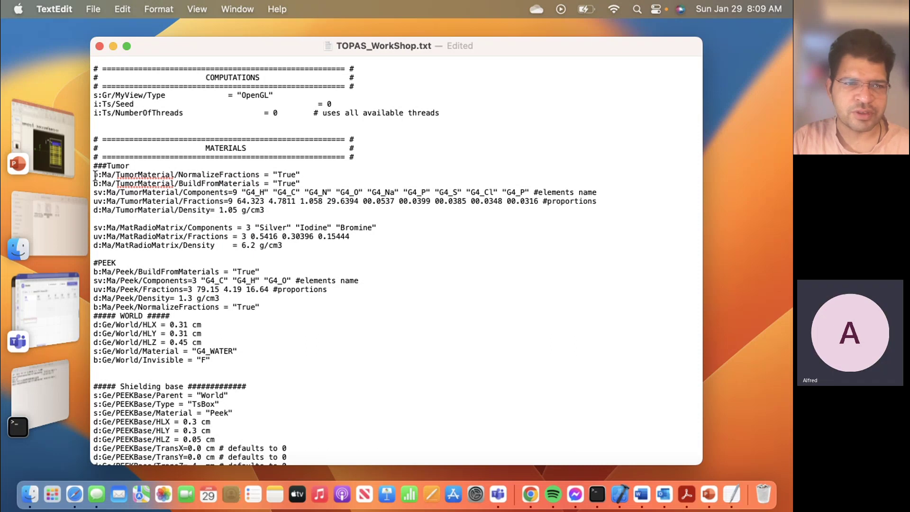
left_click_drag(95, 176, 228, 175)
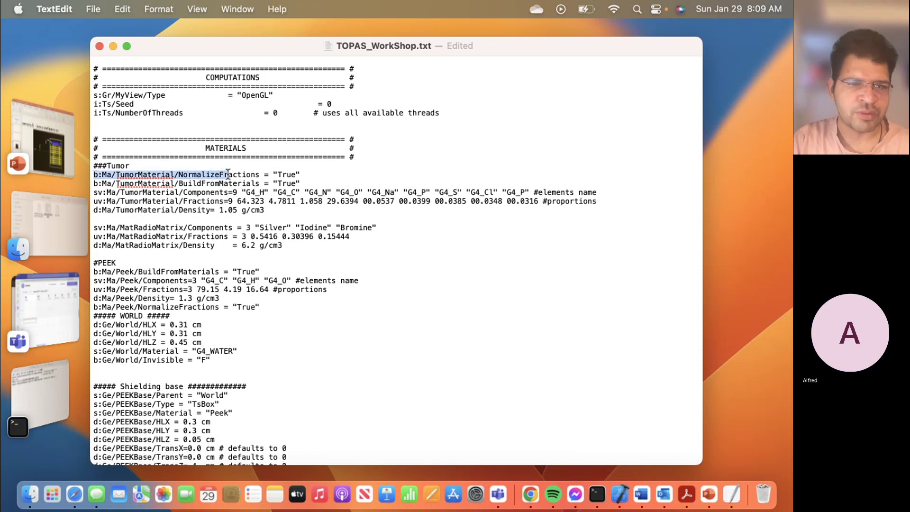
left_click_drag(98, 194, 217, 200)
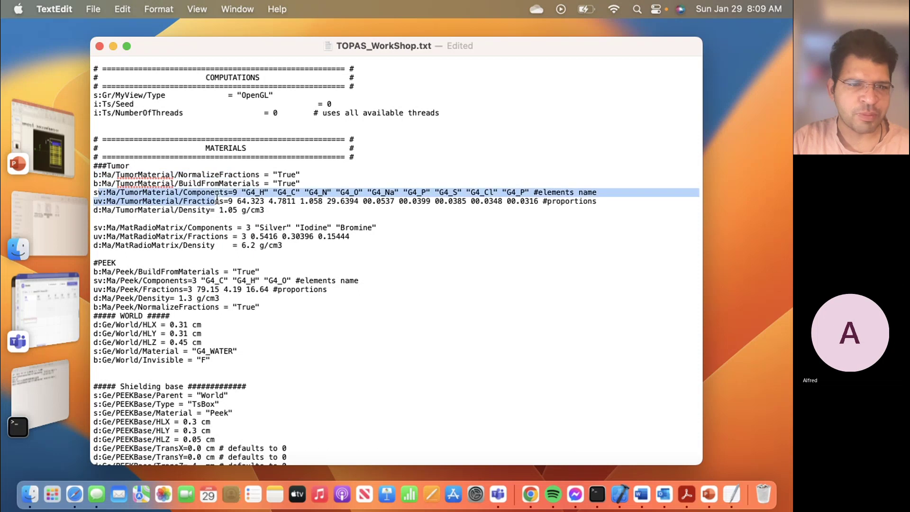
left_click(301, 221)
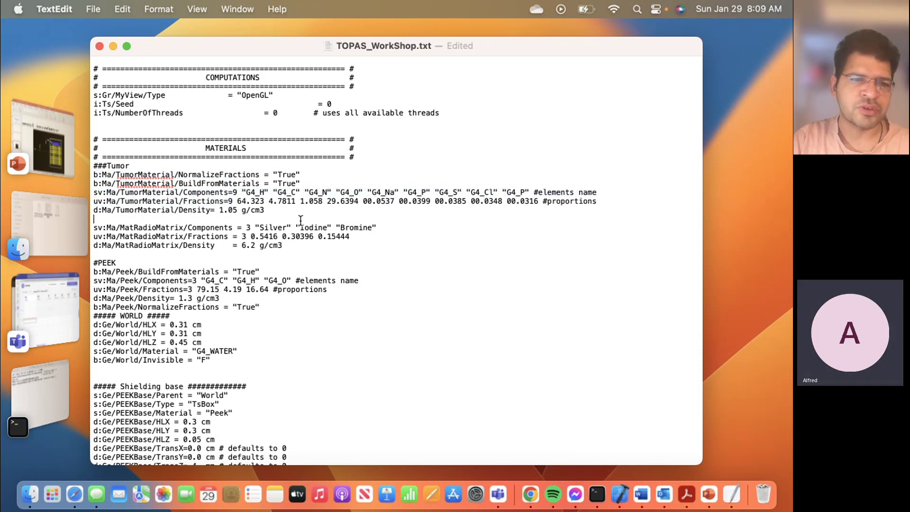
left_click_drag(300, 220, 198, 210)
left_click(198, 209)
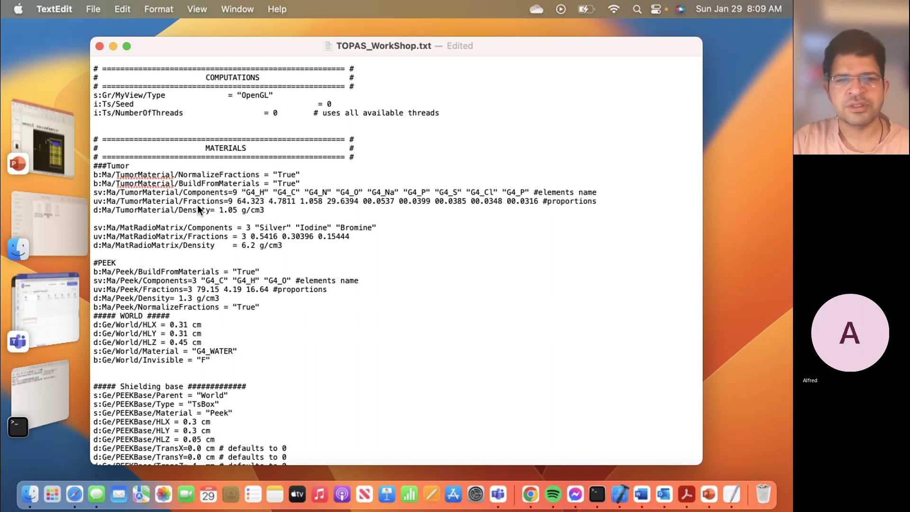
left_click_drag(265, 210, 92, 177)
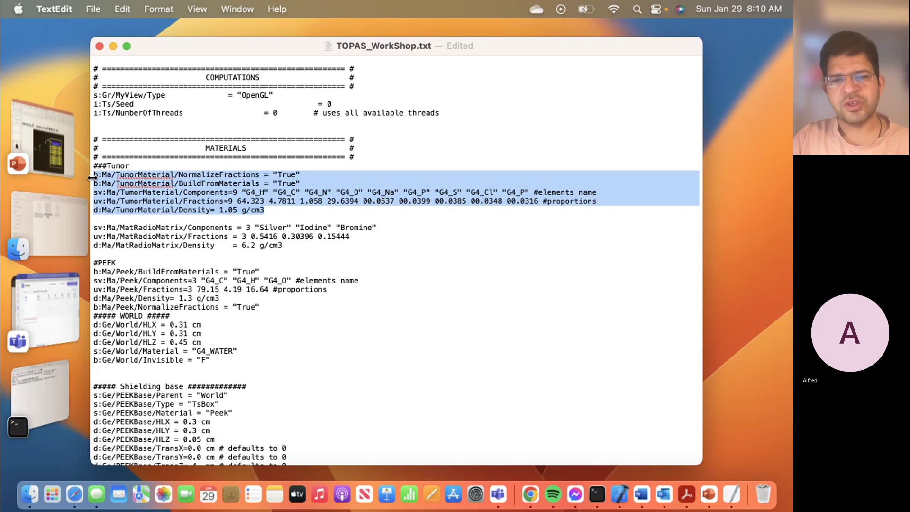
left_click(255, 188)
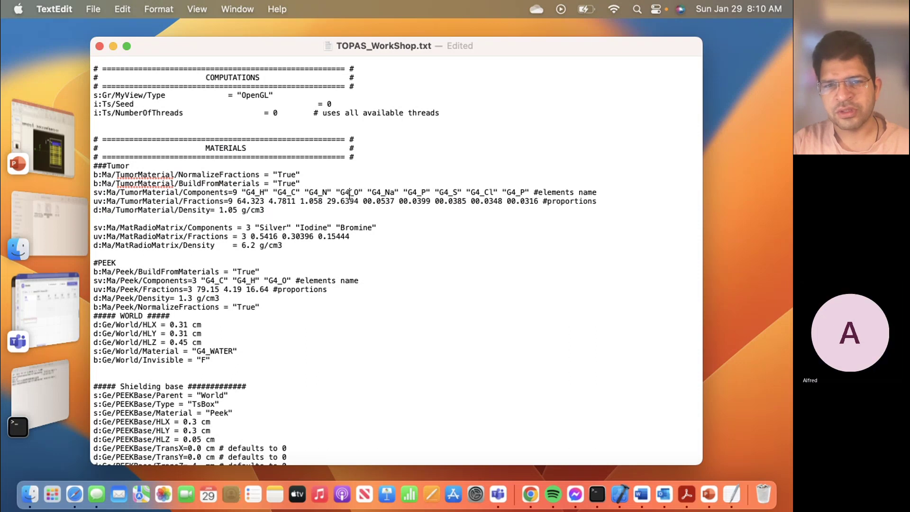
left_click(391, 192)
left_click(417, 192)
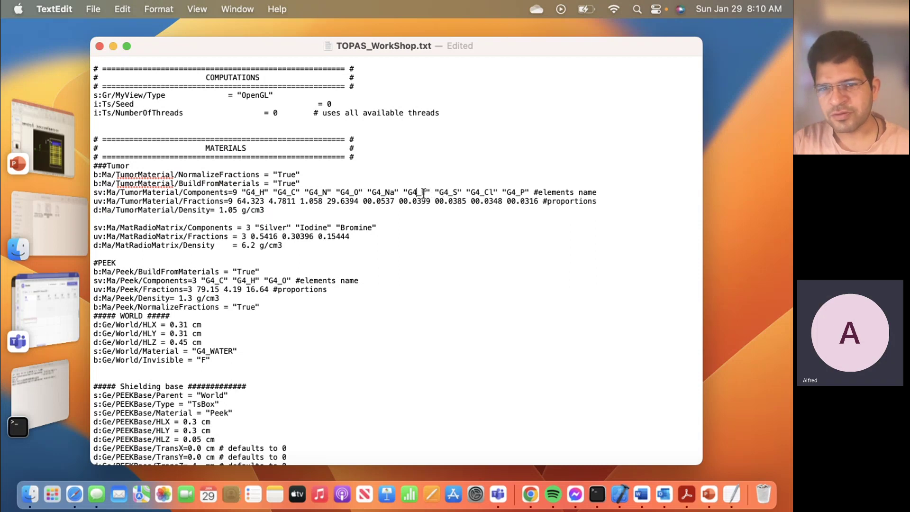
scroll(344, 264, "down", 5)
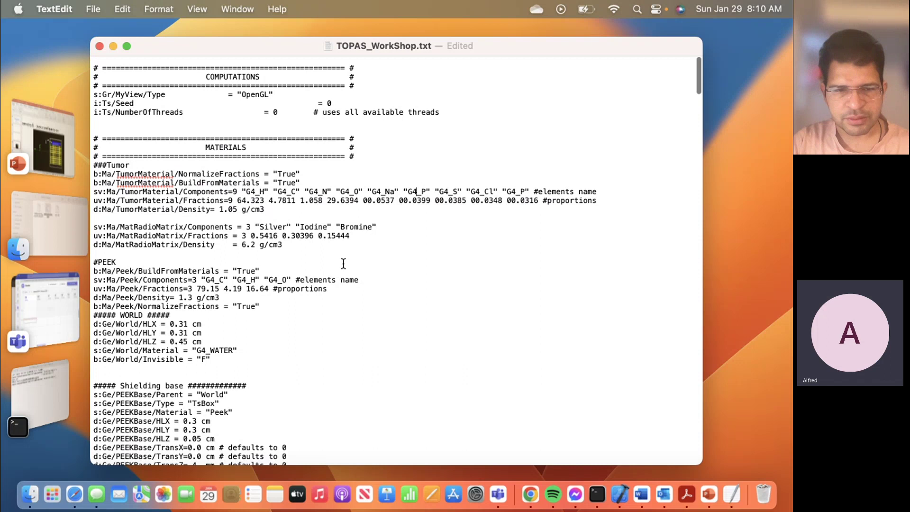
scroll(344, 264, "down", 2)
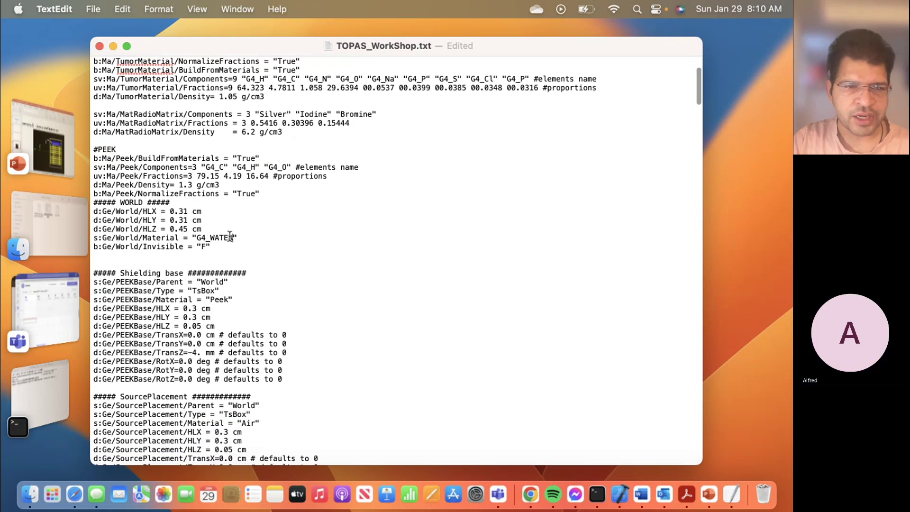
left_click_drag(234, 238, 196, 238)
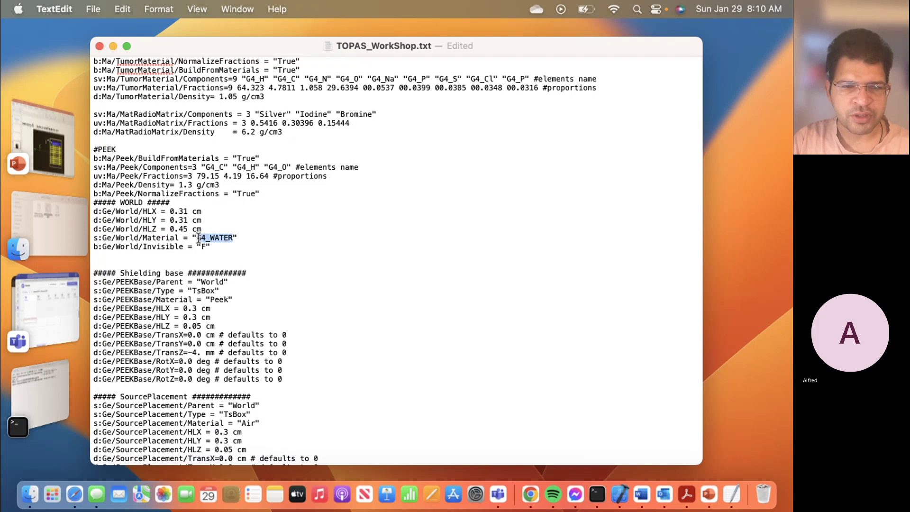
scroll(242, 332, "down", 10)
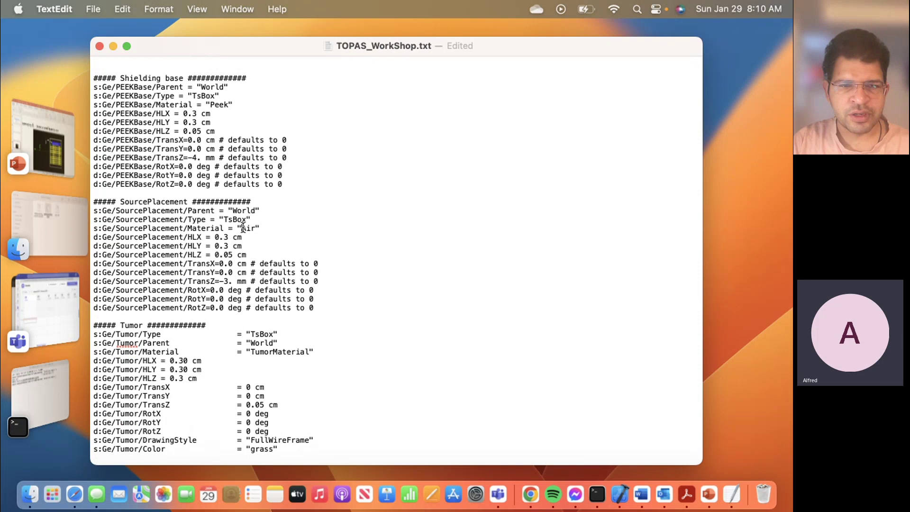
left_click_drag(242, 228, 253, 228)
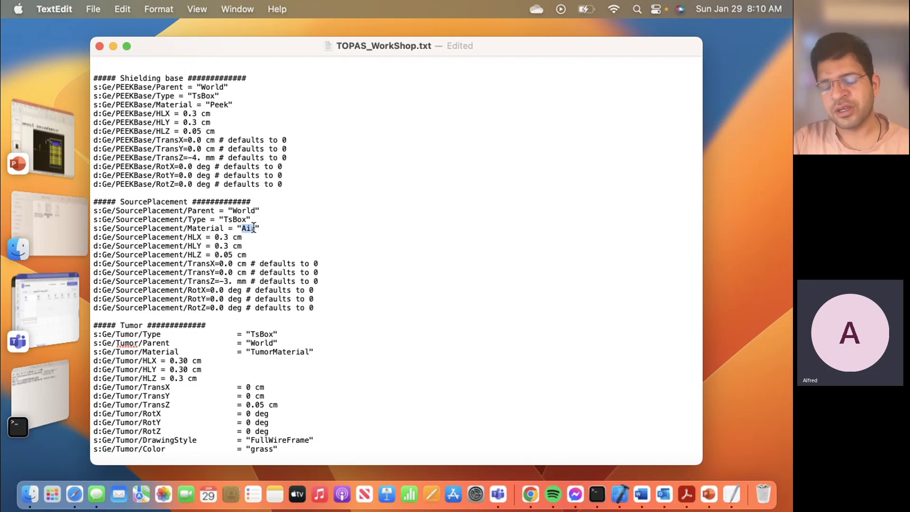
left_click_drag(253, 228, 255, 228)
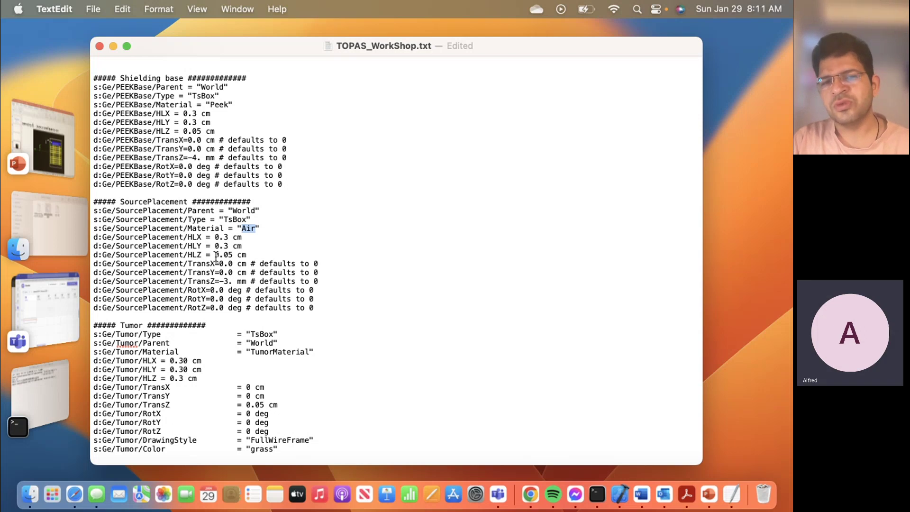
scroll(216, 257, "down", 3)
scroll(216, 257, "down", 5)
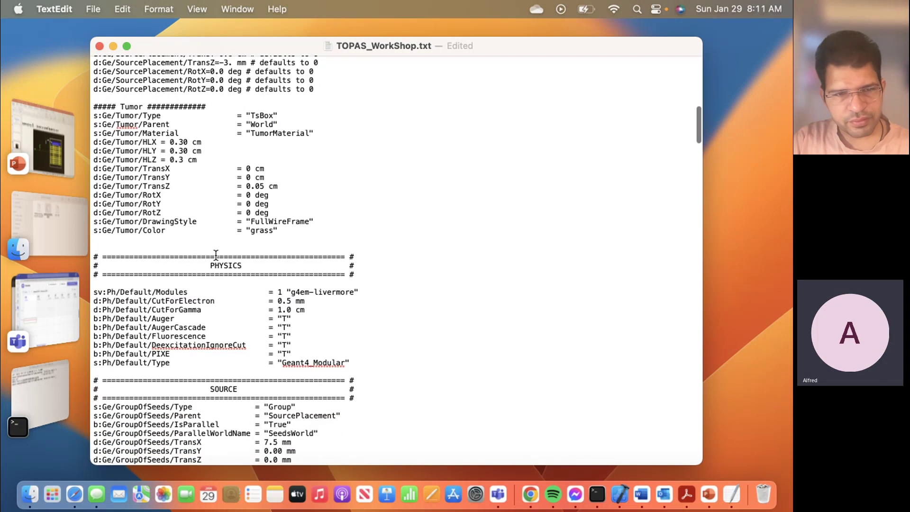
scroll(215, 257, "up", 10)
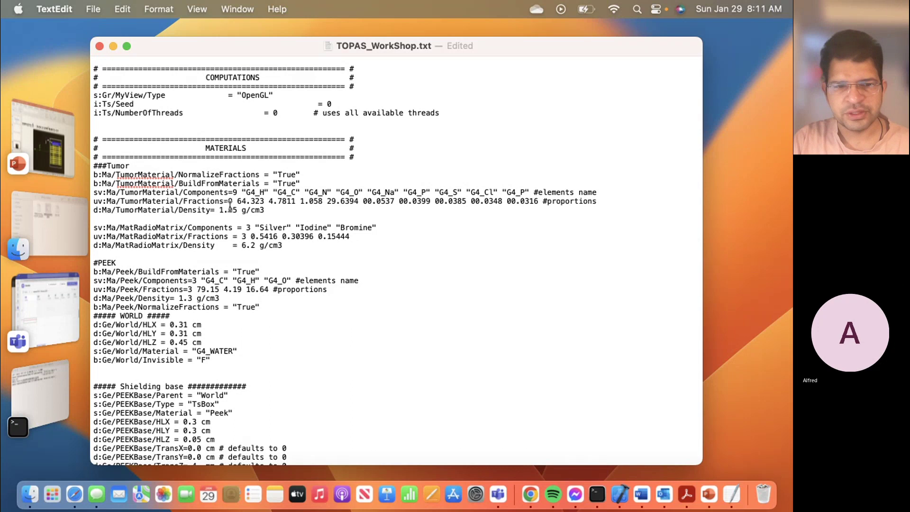
scroll(232, 209, "down", 10)
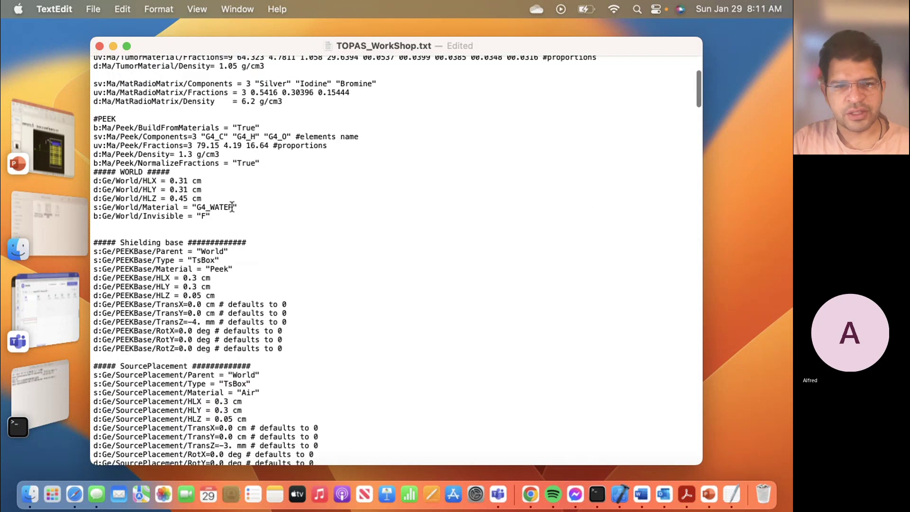
left_click_drag(244, 264, 190, 209)
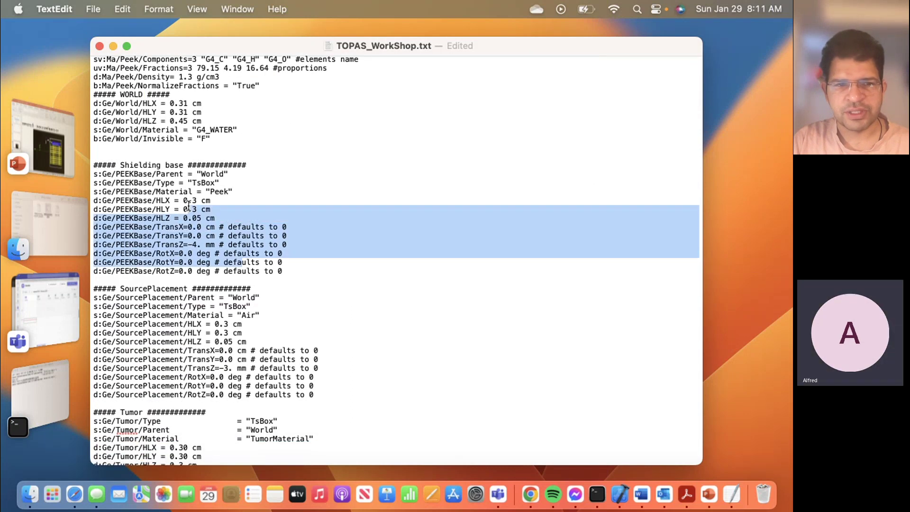
scroll(189, 210, "down", 3)
scroll(189, 205, "down", 12)
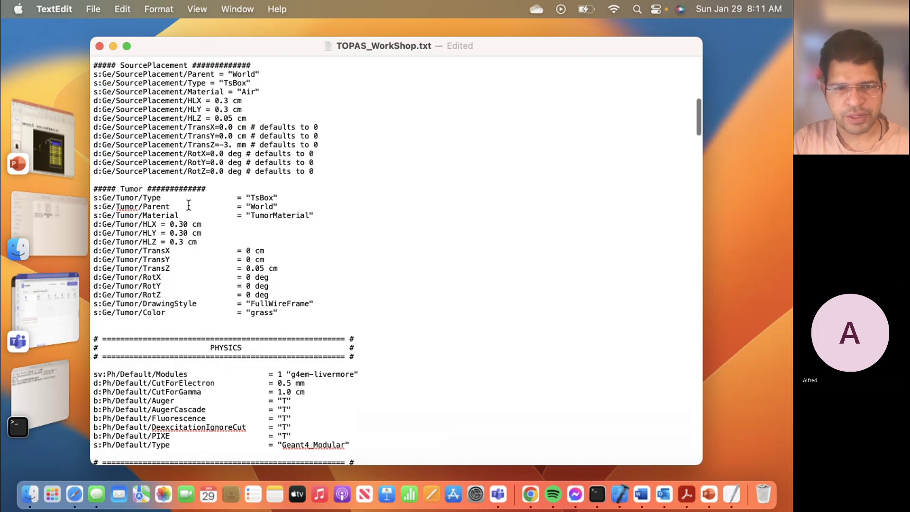
scroll(188, 205, "down", 4)
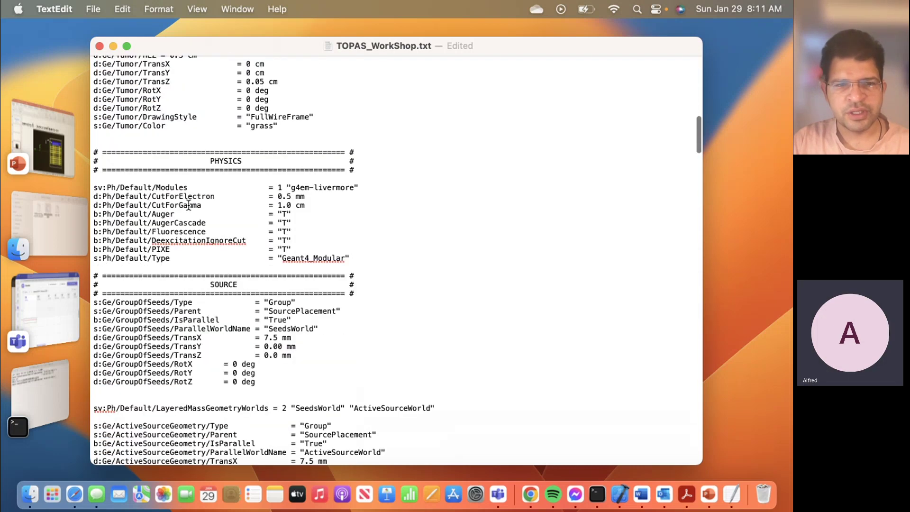
left_click_drag(350, 254, 107, 183)
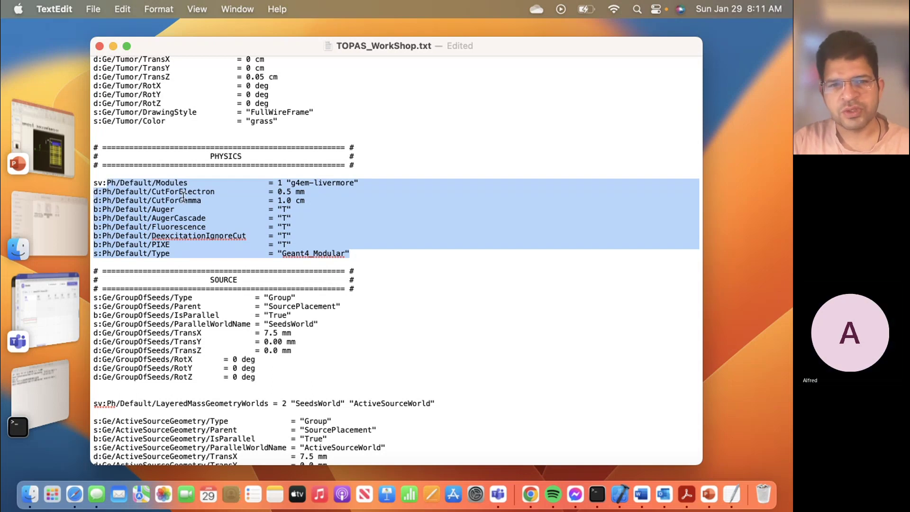
left_click(205, 200)
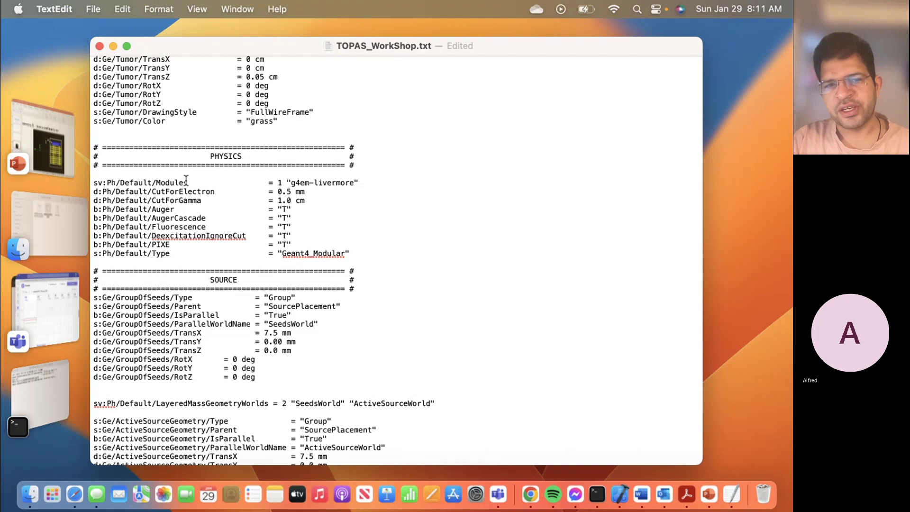
mouse_move(152, 192)
left_mouse_down()
mouse_move(192, 192)
mouse_move(213, 205)
mouse_move(164, 200)
left_mouse_up()
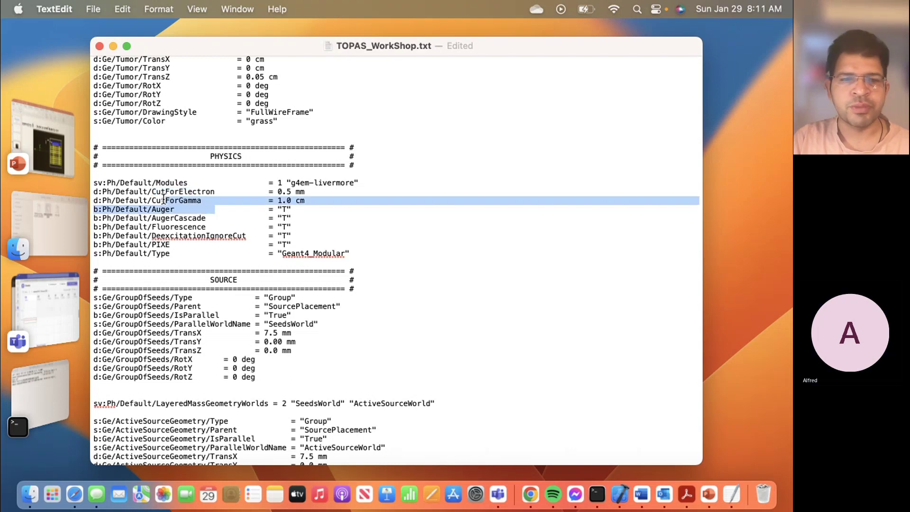
left_click(152, 209)
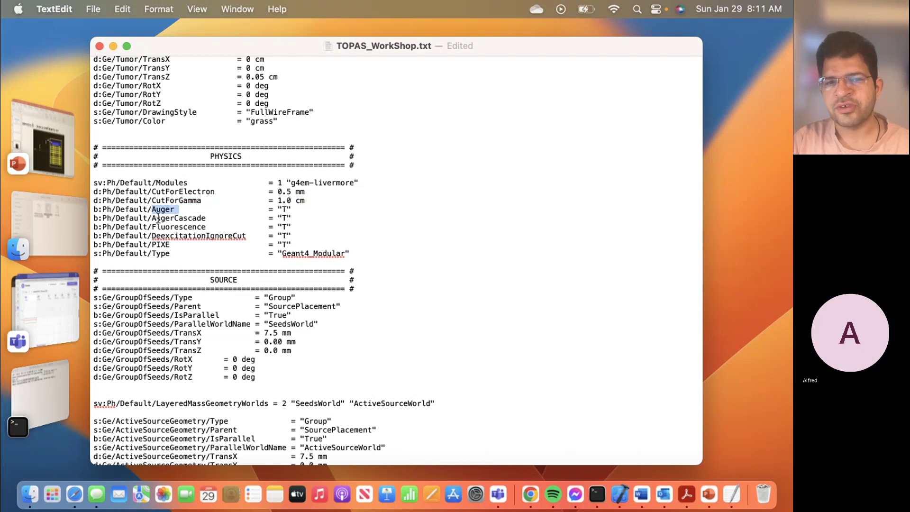
left_click(157, 219)
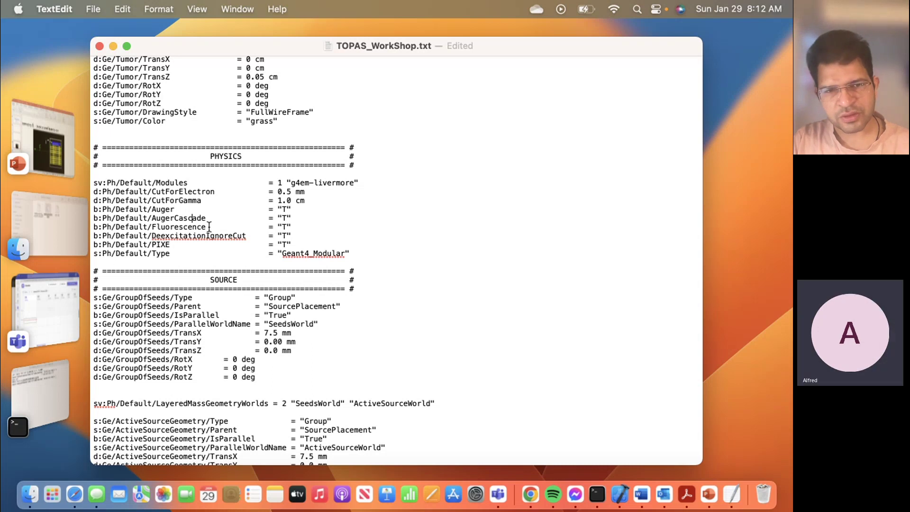
scroll(209, 227, "down", 2)
scroll(209, 227, "down", 9)
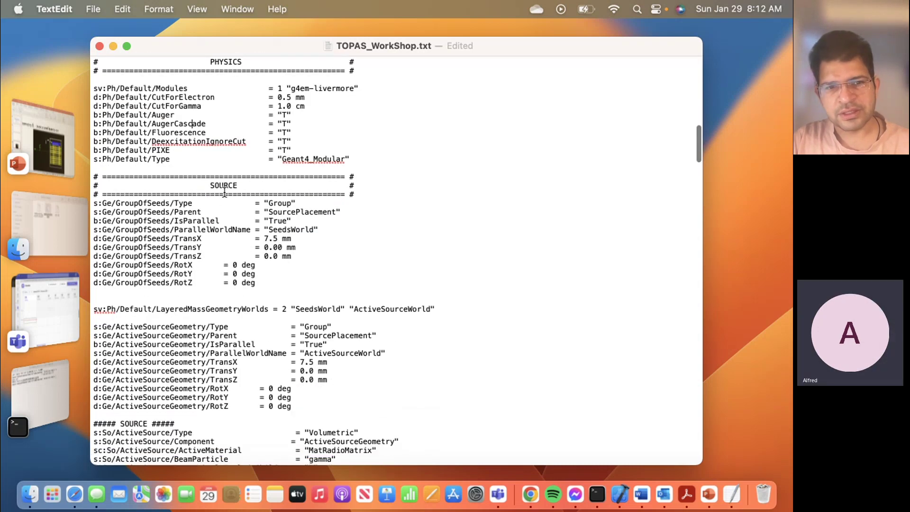
Step: Highlight the SOURCE section header, then switch to the PowerPoint I-125 seed slide
left_click_drag(211, 188, 236, 187)
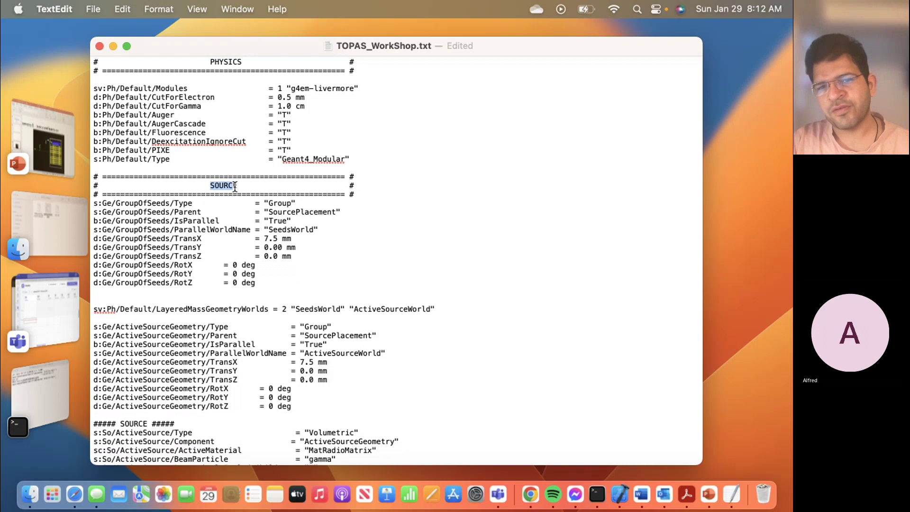
scroll(218, 252, "down", 4)
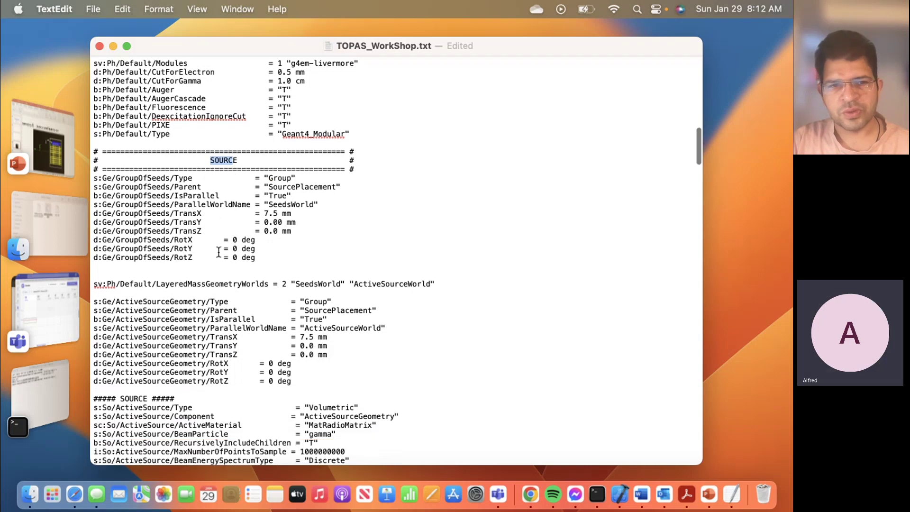
scroll(218, 253, "up", 1)
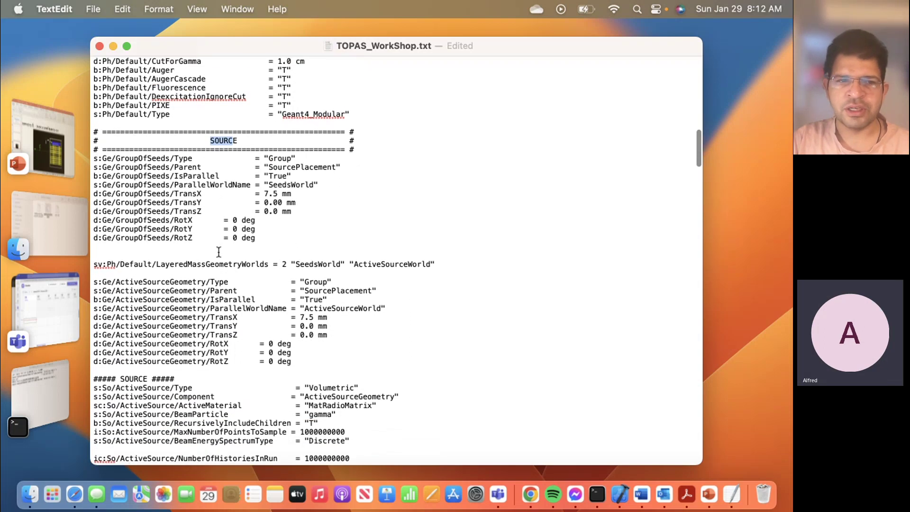
left_click(65, 159)
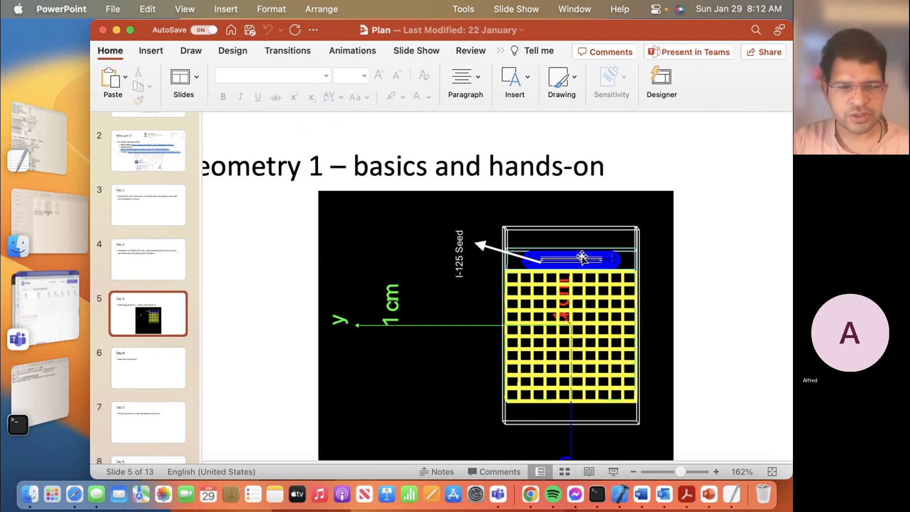
Step: Switch to the Finder window showing the TOPAS_Training folder
left_click(72, 243)
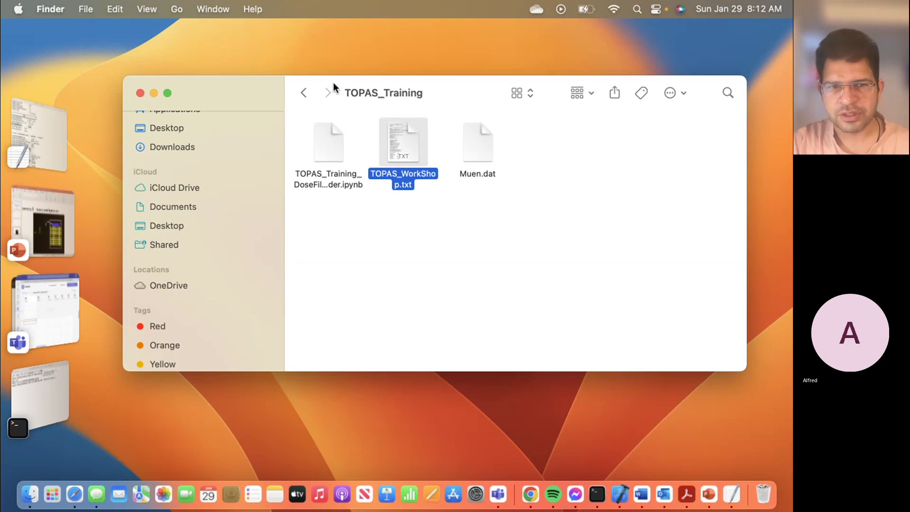
Step: Go back to examples, select TOPAS_Training and bring up Finder's Services menu
left_click(309, 94)
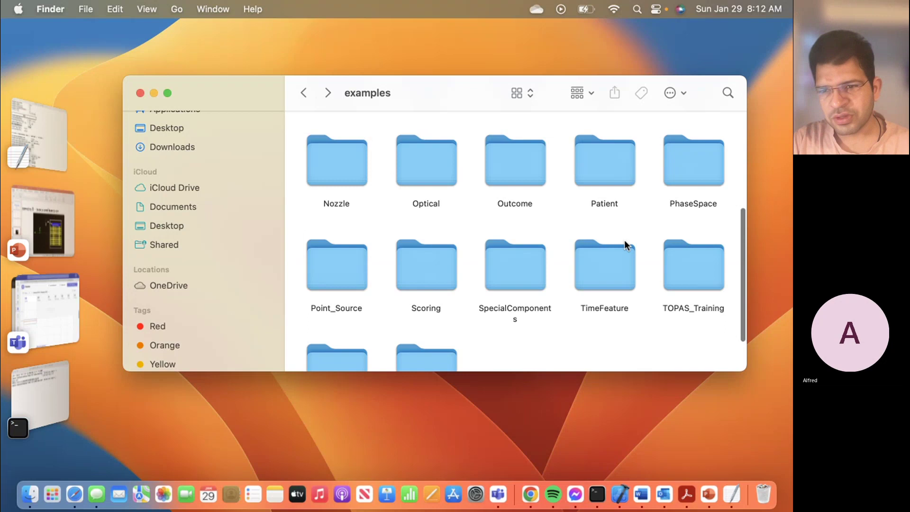
left_click(674, 264)
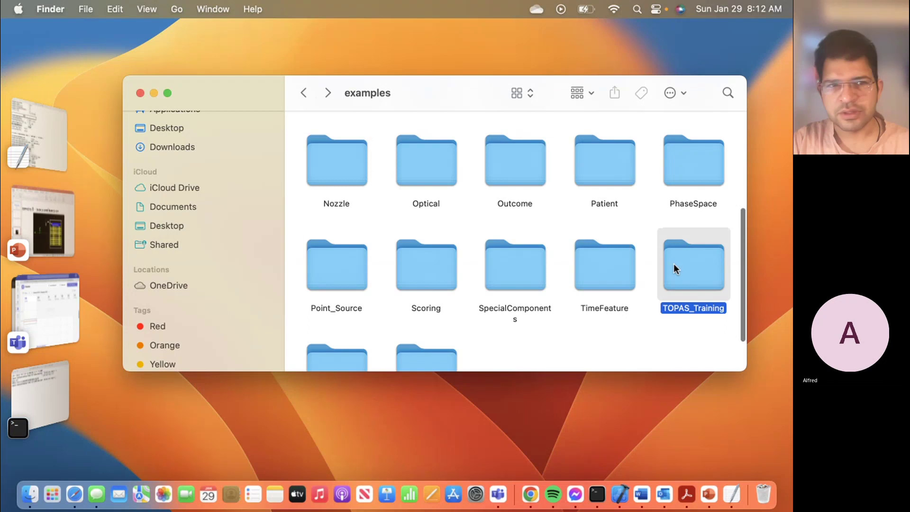
left_click(42, 10)
mouse_move(59, 100)
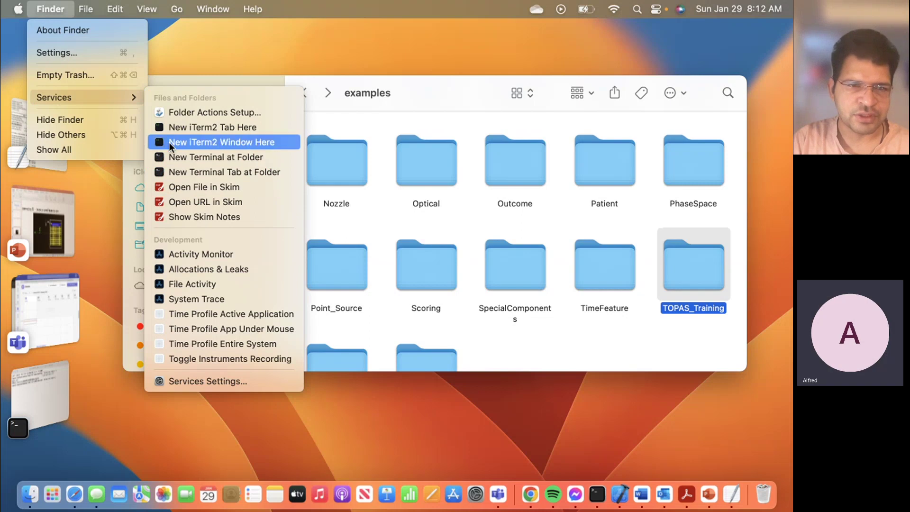
Step: Open a new Terminal at TOPAS_Training, run pwd and highlight the examples part of the path
left_click(182, 158)
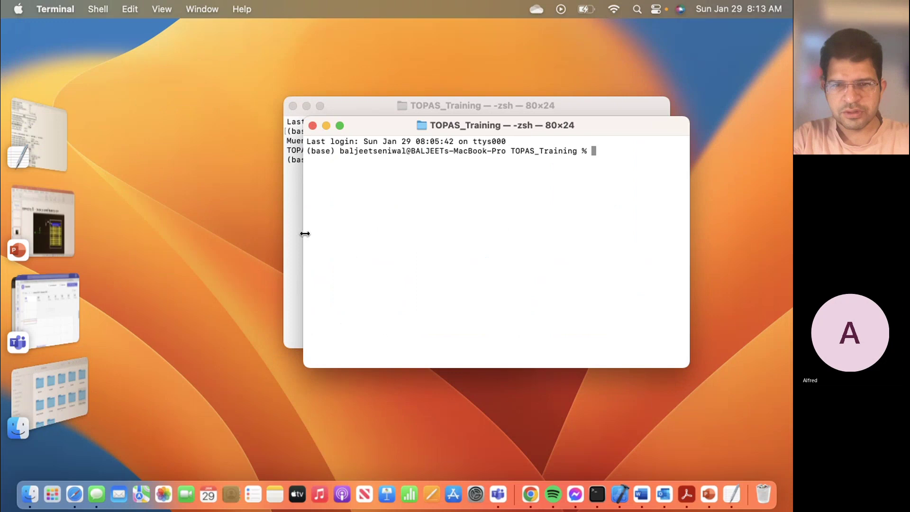
type("pwd")
key("Return")
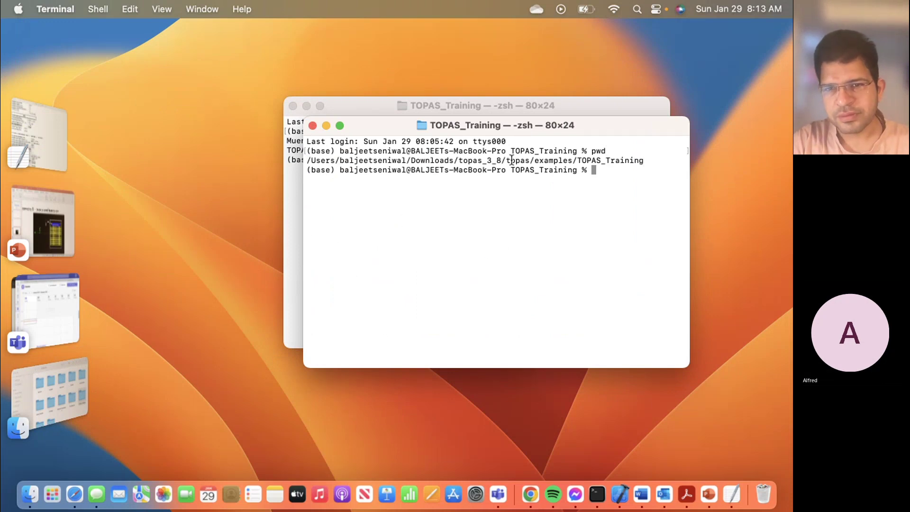
left_click_drag(533, 162, 582, 164)
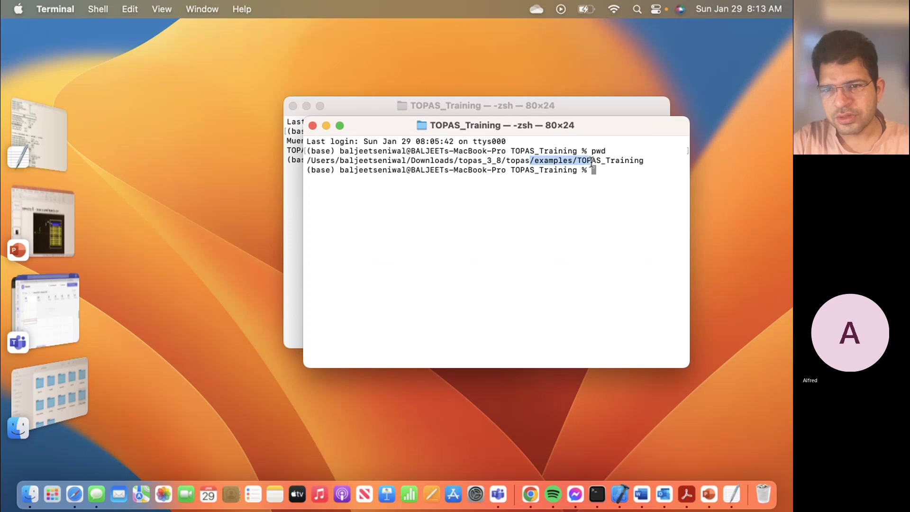
left_click(610, 171)
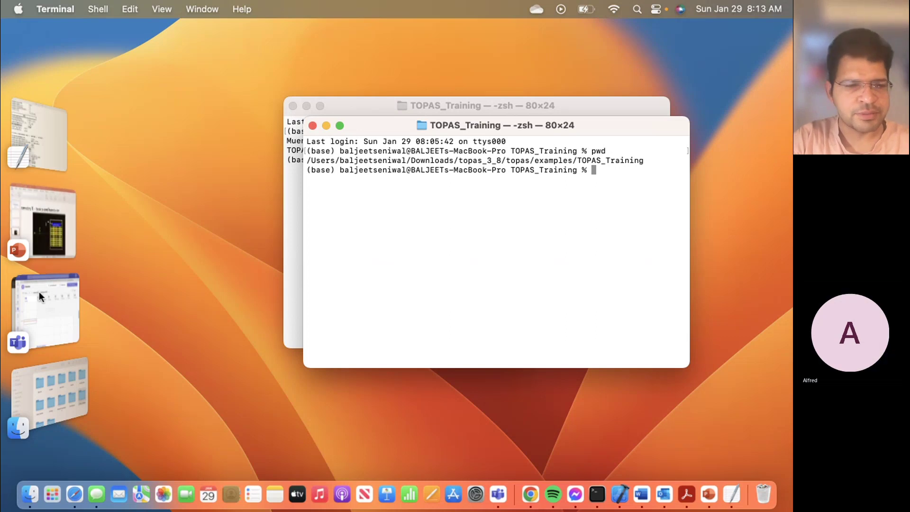
Step: Browse from topas_3_8 into topas/bin to view the topas executable, then return to topas
left_click(71, 365)
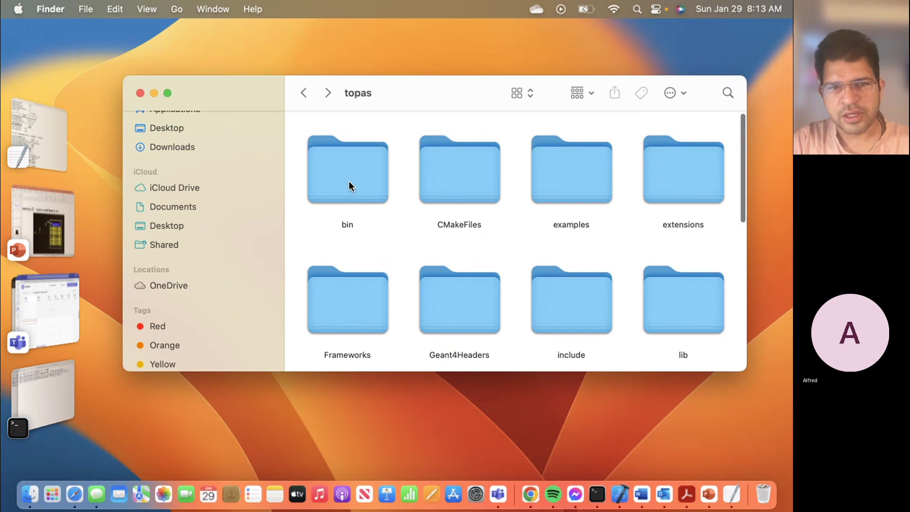
left_click(304, 92)
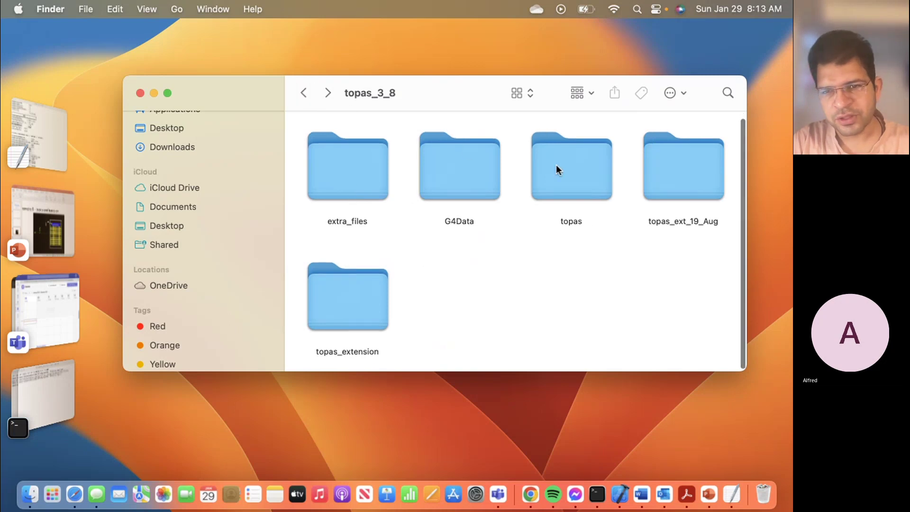
left_click(556, 165)
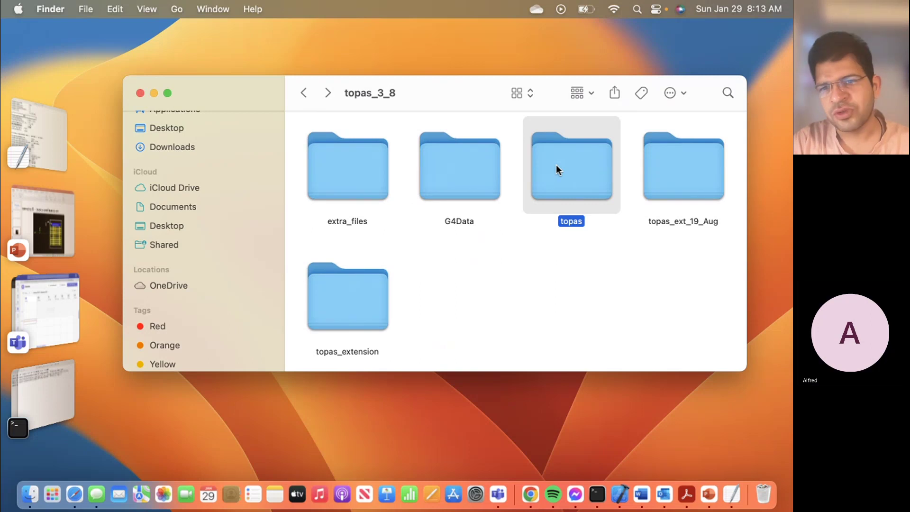
double_click(557, 164)
double_click(360, 172)
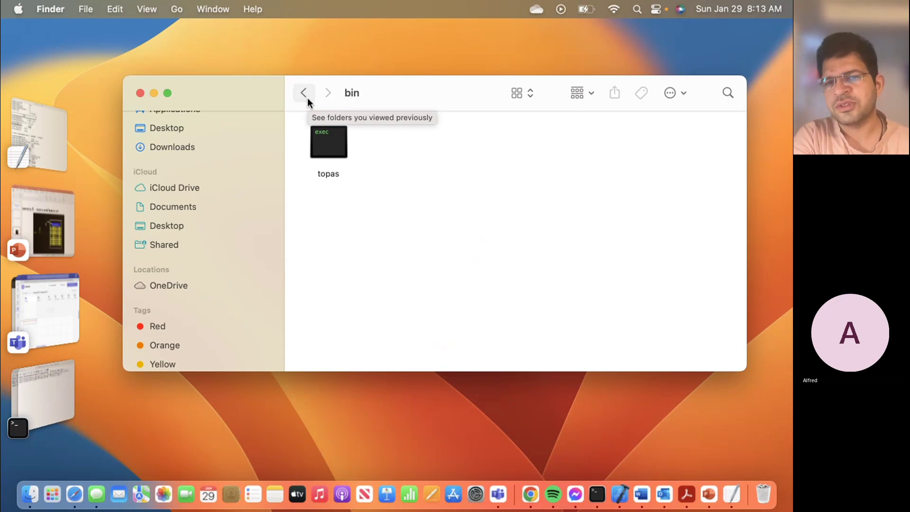
left_click(304, 92)
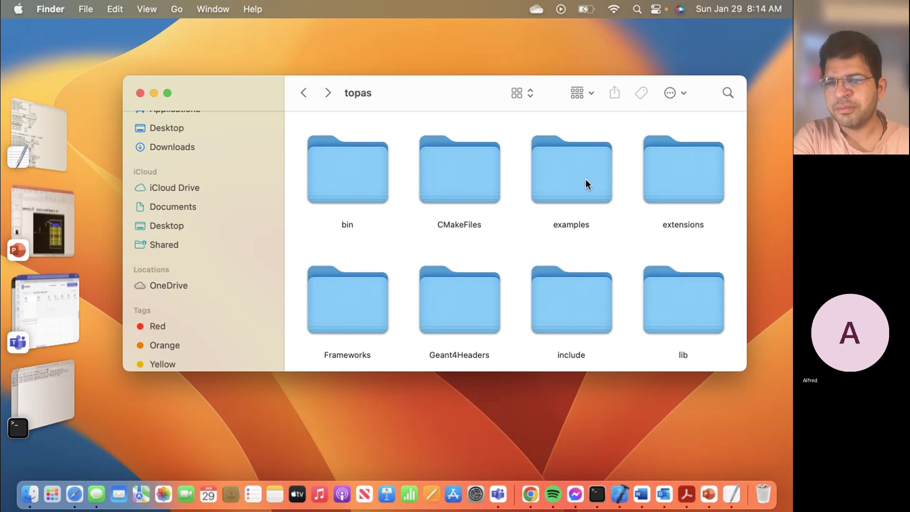
Step: Open examples/TOPAS_Training in Finder to show its three files, then return to Terminal
left_click(675, 201)
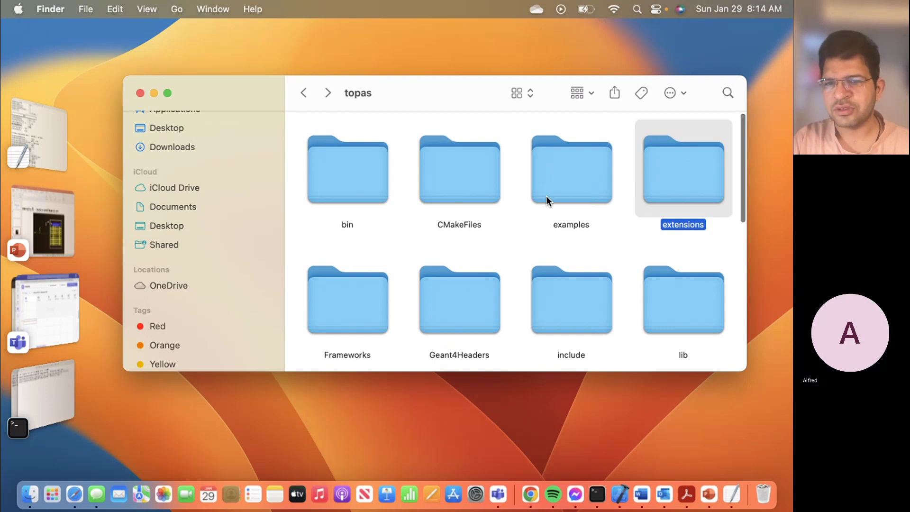
left_click(335, 189)
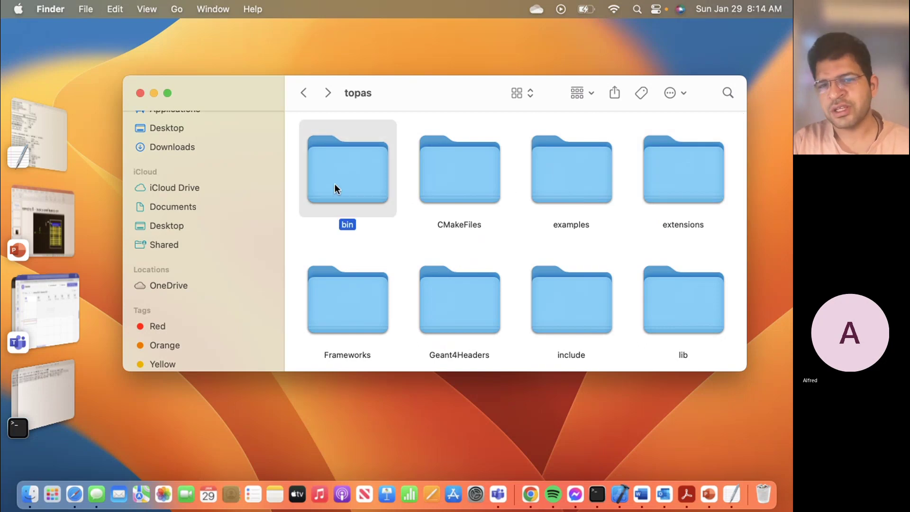
double_click(543, 172)
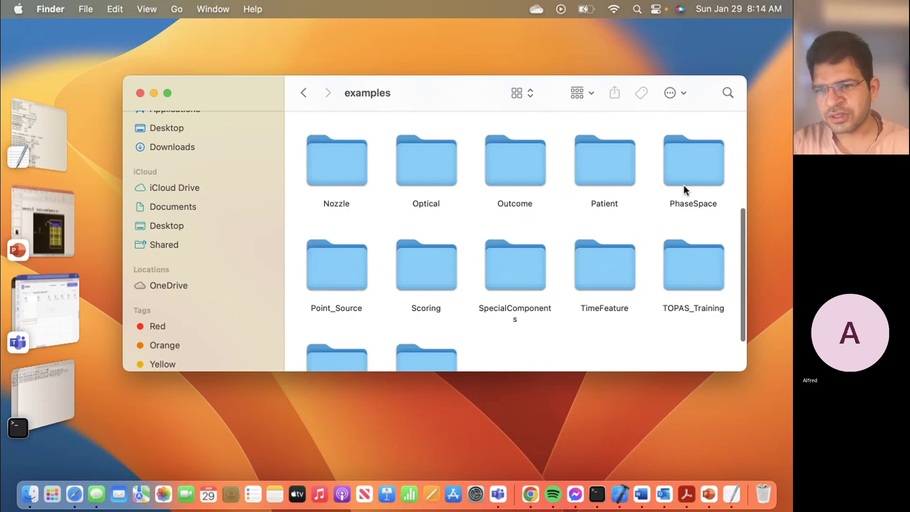
double_click(702, 274)
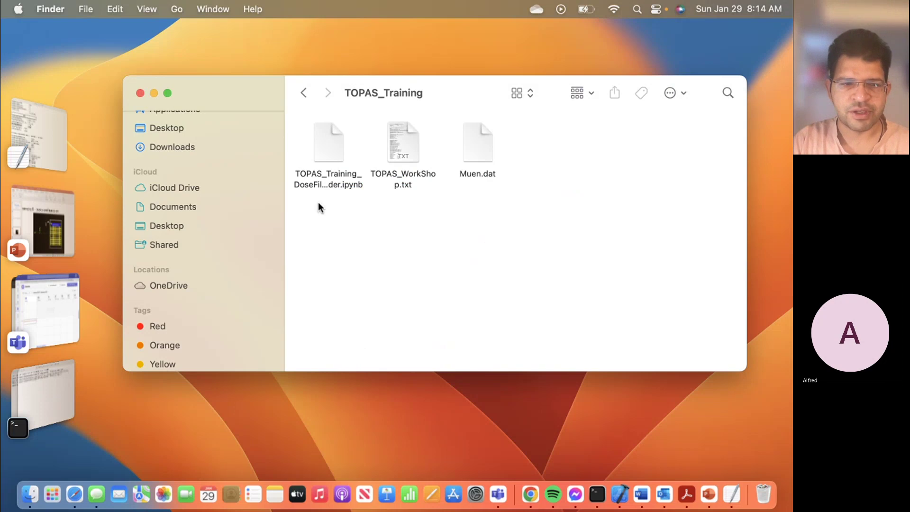
left_click(32, 392)
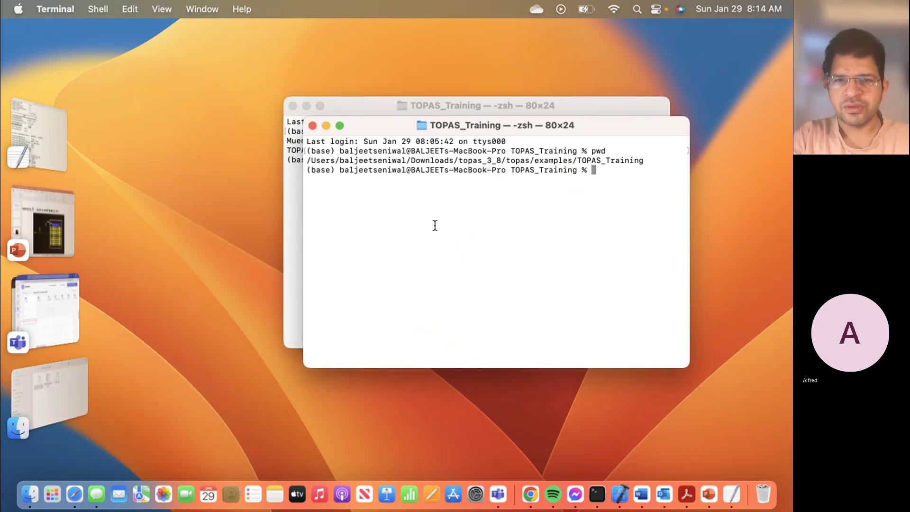
Step: List the TOPAS_Training files with ls, then type ../../bin/ and highlight its ../.. part
type("ls")
key("Return")
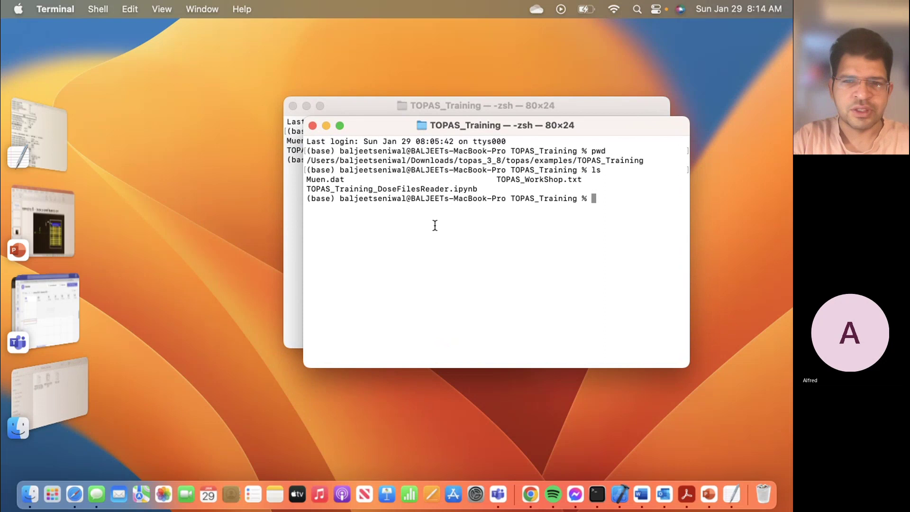
type("../../")
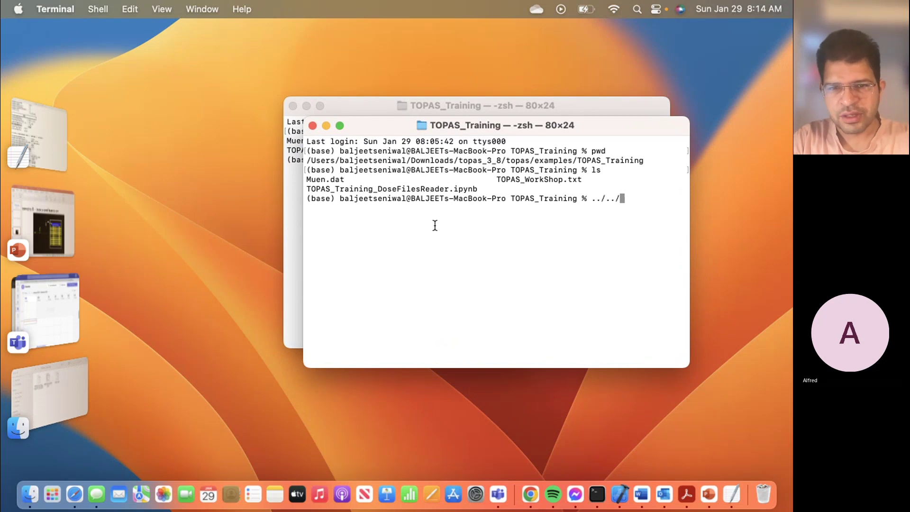
type("bin/")
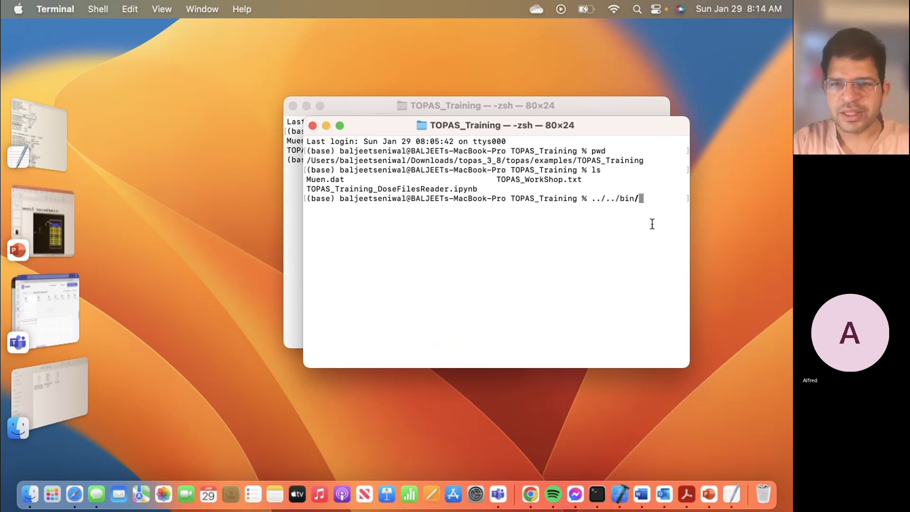
left_click_drag(593, 202, 616, 202)
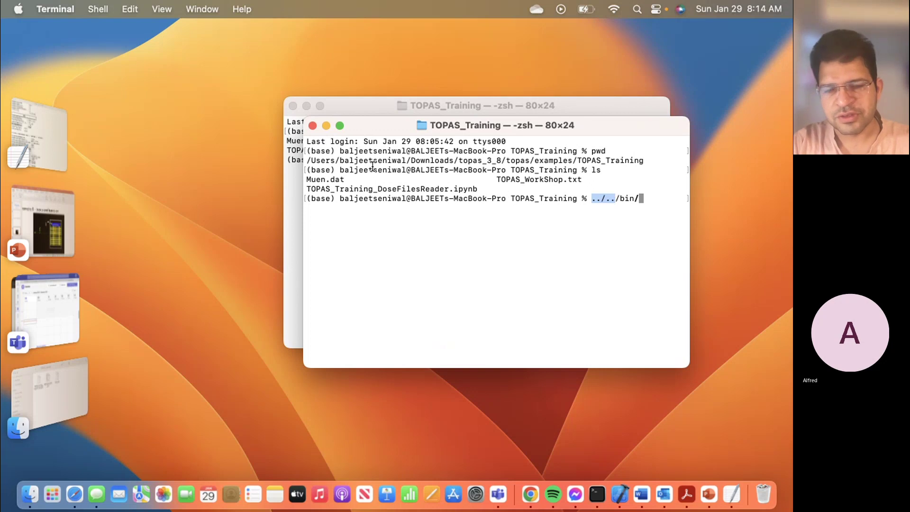
left_click(407, 188)
Step: Enlarge the Terminal text two steps, move the window left, and erase the path for clear
key("super+plus")
key("super+plus")
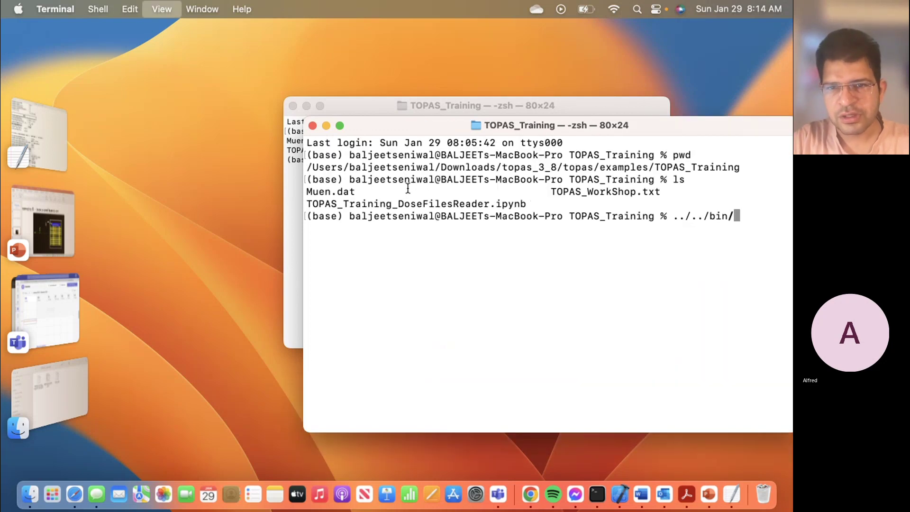
left_click_drag(390, 126, 270, 120)
key("super+plus")
key("super+plus")
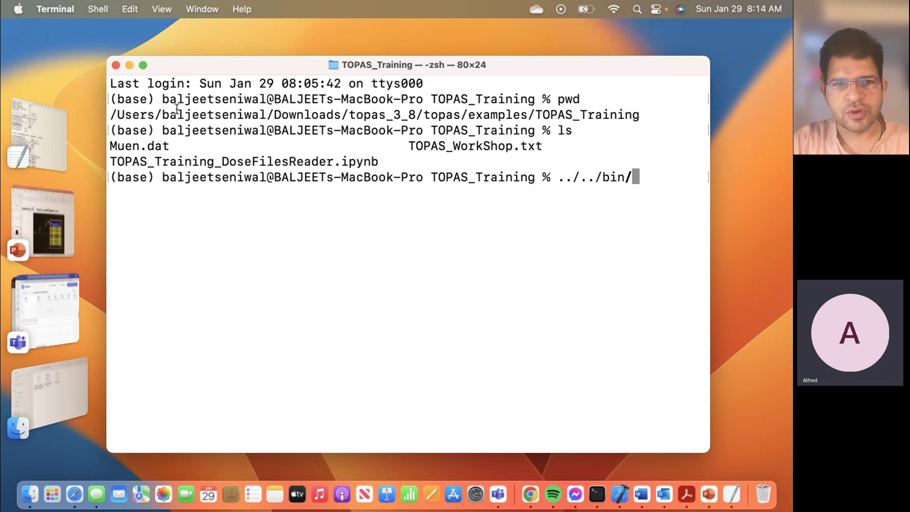
key("BackSpace")
key("BackSpace")
key("BackSpace")
key("BackSpace")
key("BackSpace")
key("BackSpace")
key("BackSpace")
key("BackSpace")
key("BackSpace")
key("BackSpace")
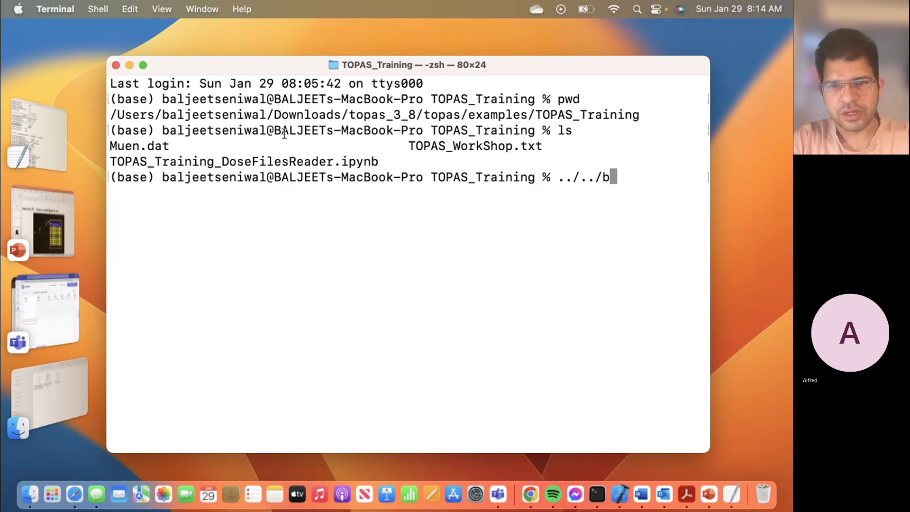
type("clear")
key("Return")
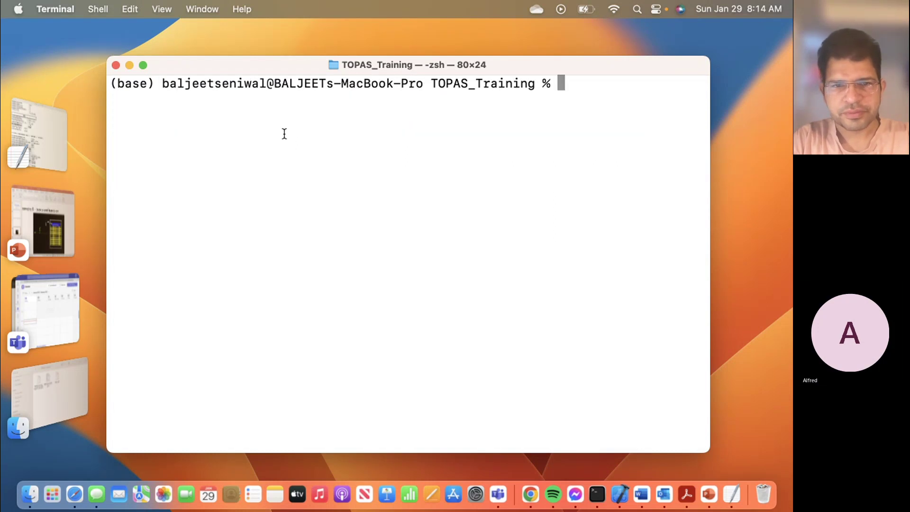
type("ls")
key("Return")
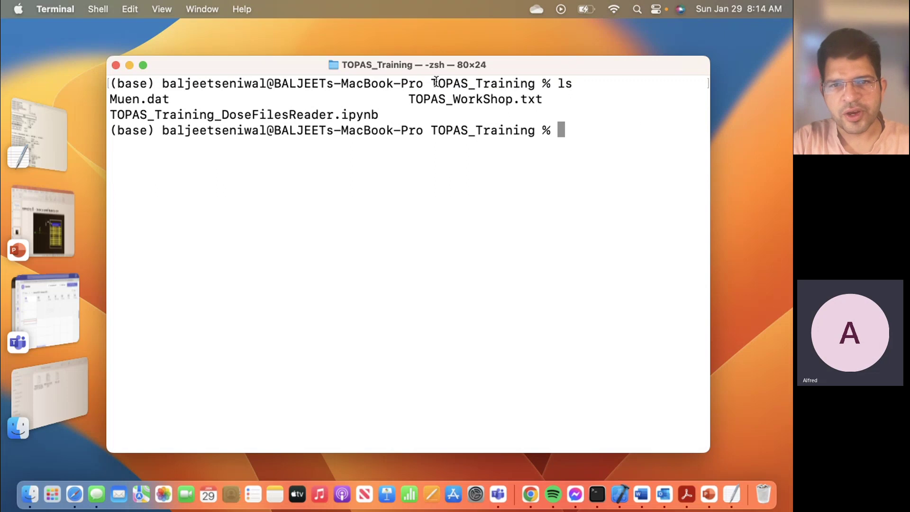
left_click_drag(437, 83, 493, 86)
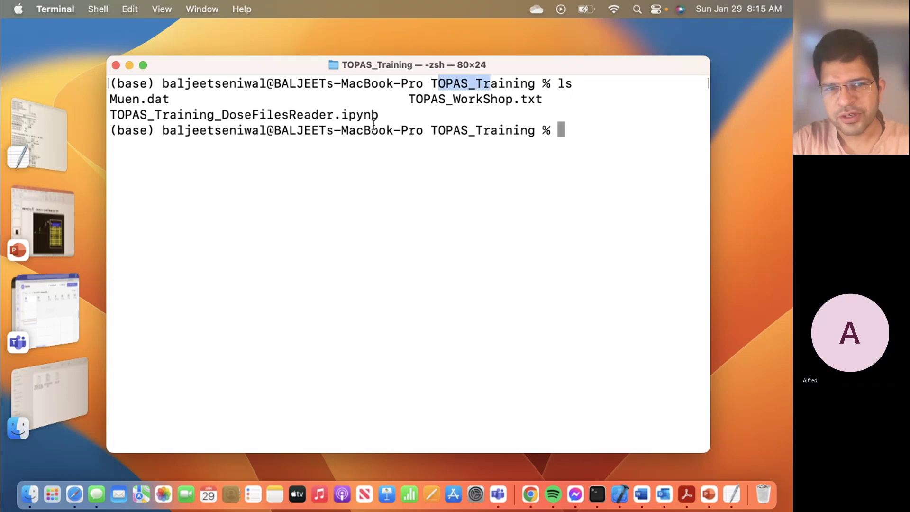
left_click_drag(133, 112, 390, 97)
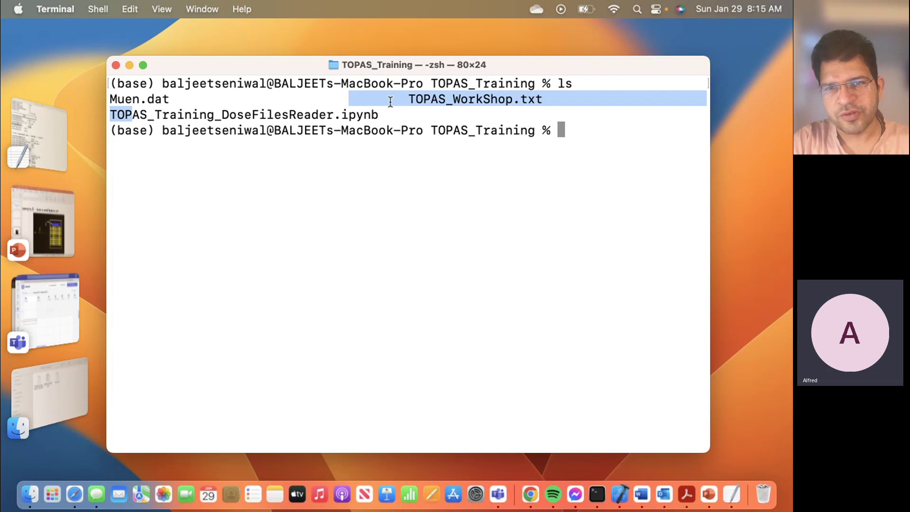
left_click(390, 98)
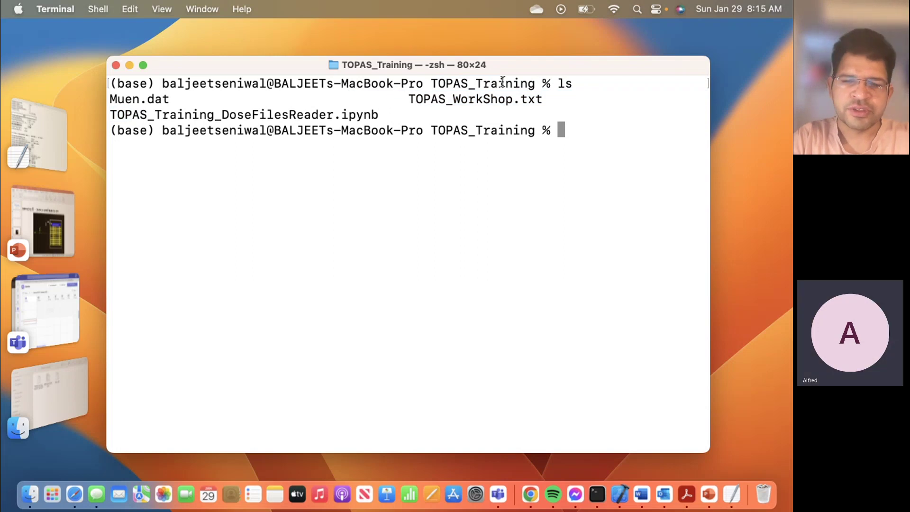
type("p")
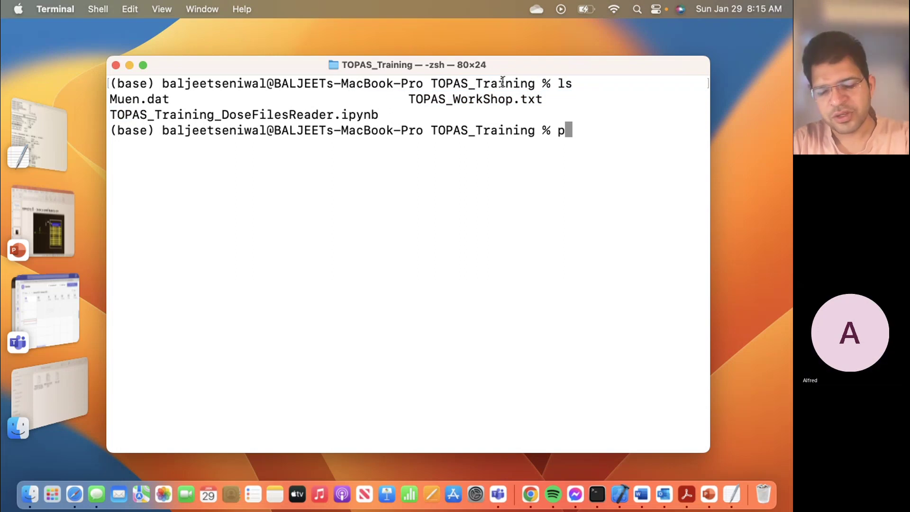
type("wd")
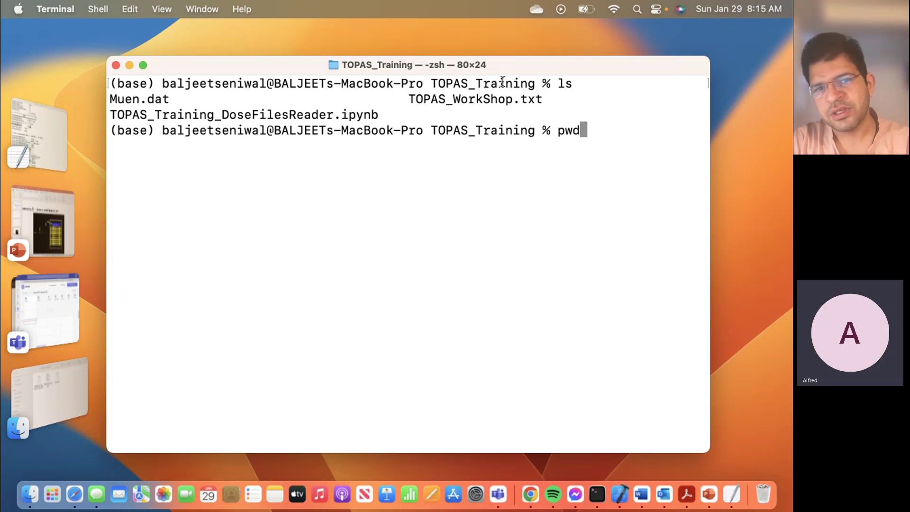
key("Return")
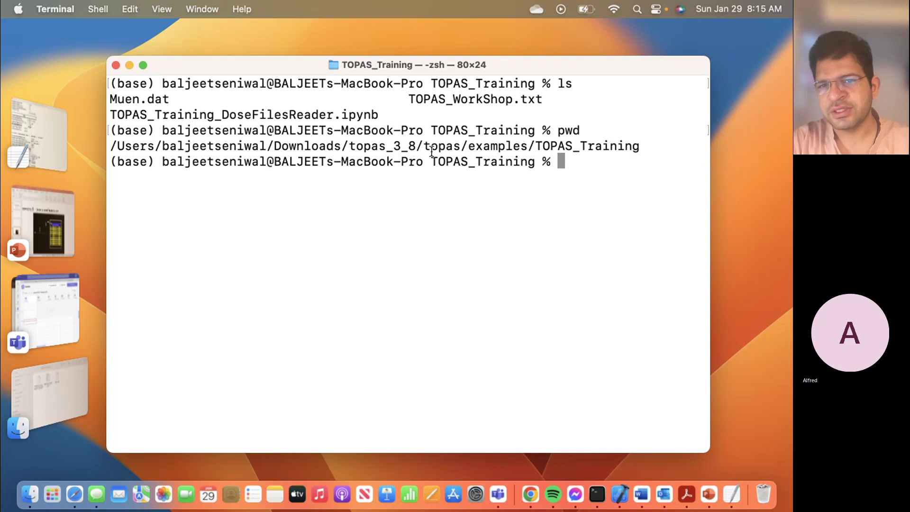
left_click_drag(423, 146, 461, 143)
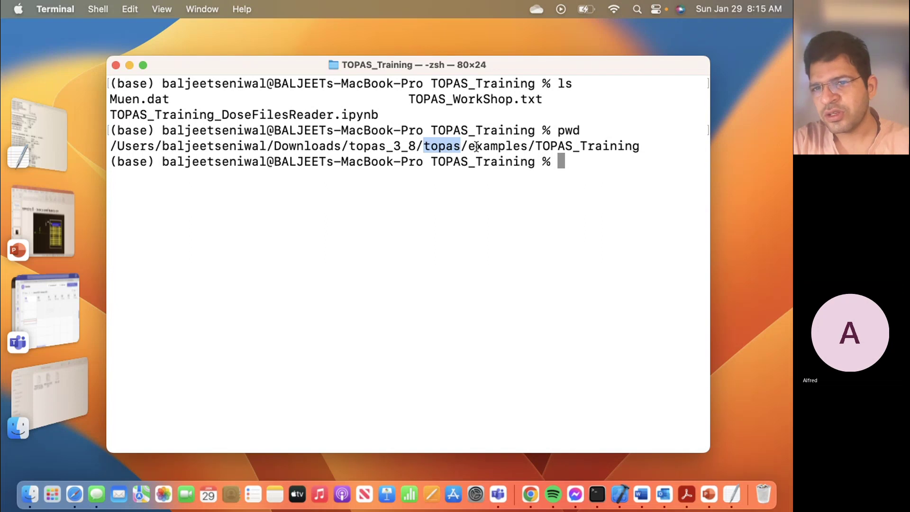
left_click_drag(468, 146, 527, 141)
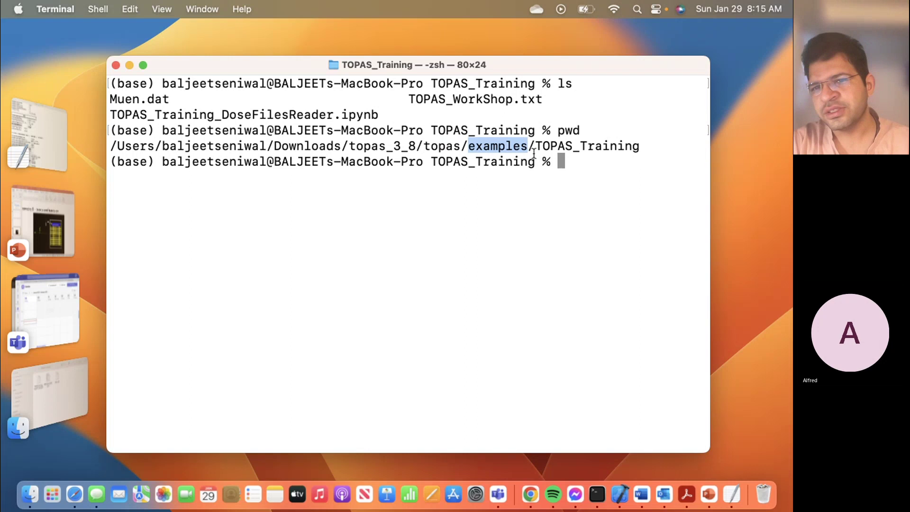
left_click_drag(539, 148, 639, 148)
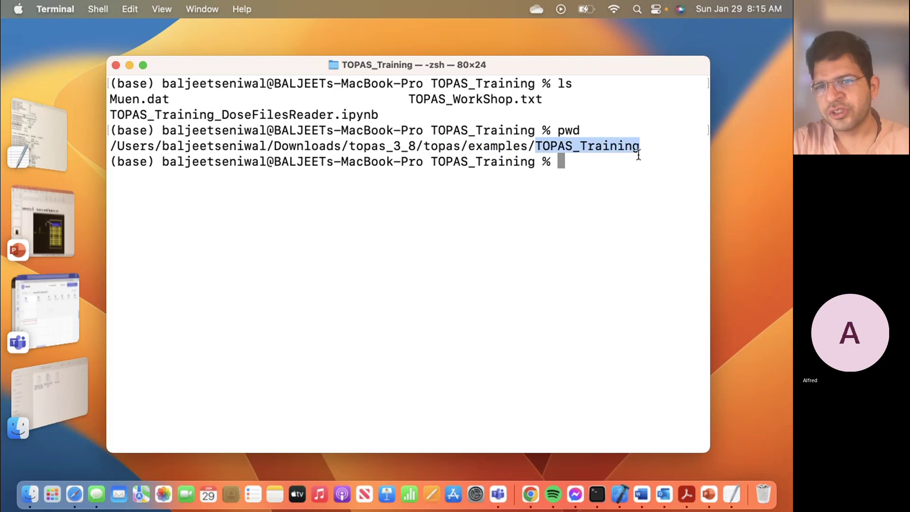
left_click(639, 153)
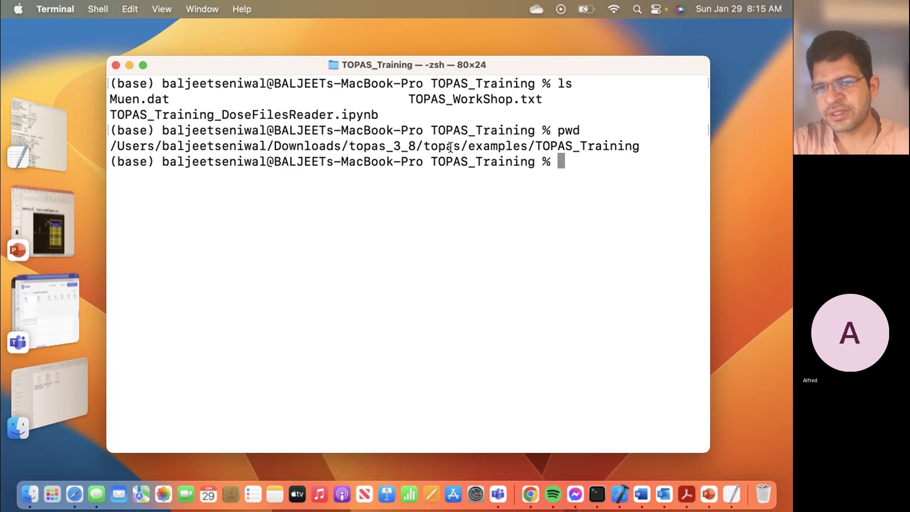
left_click_drag(610, 146, 480, 147)
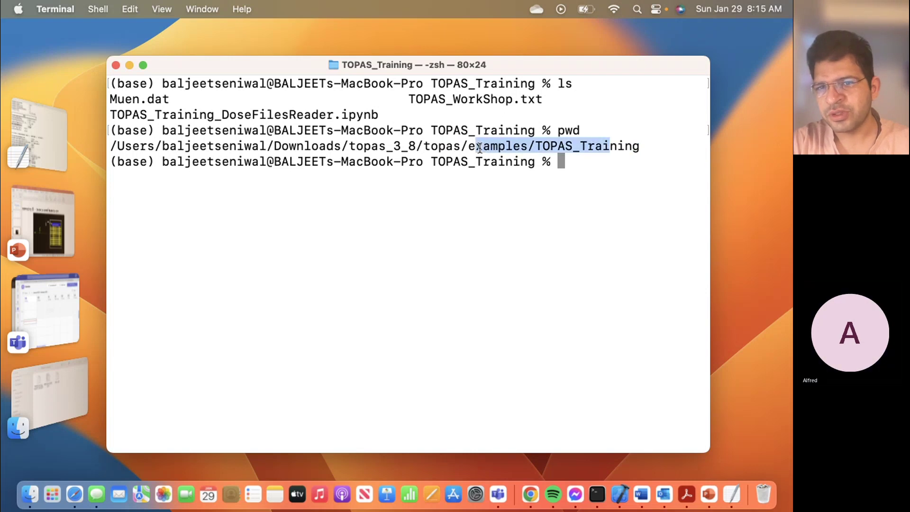
left_click(577, 172)
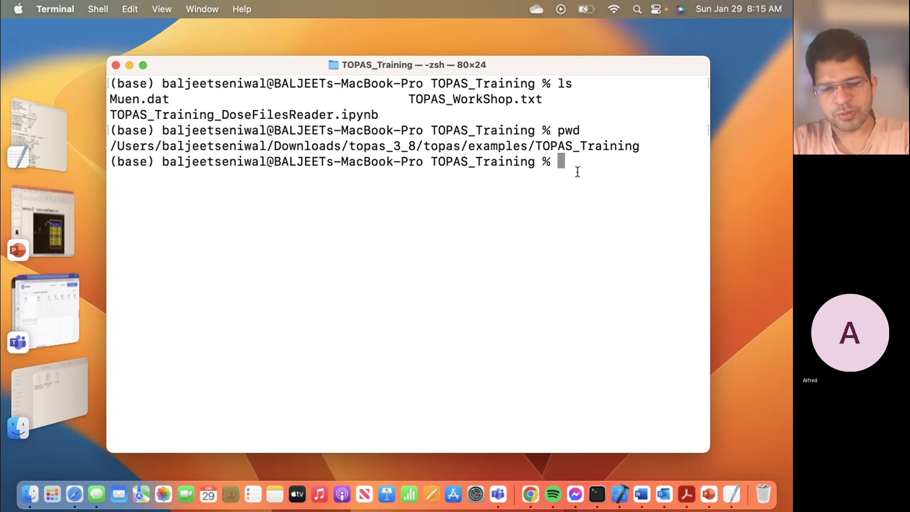
Step: Run ../../bin/topas TOPAS_WorkShop.txt, completing the program and file names automatically
type("../")
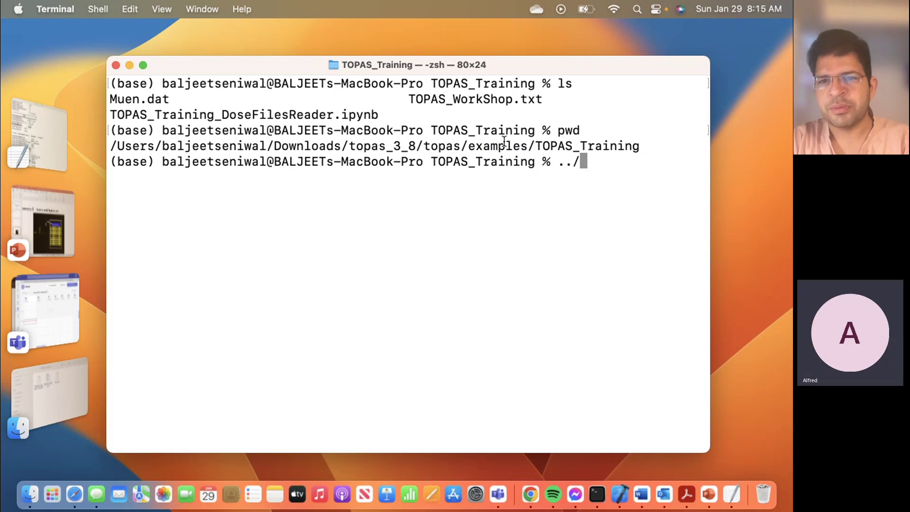
type("..")
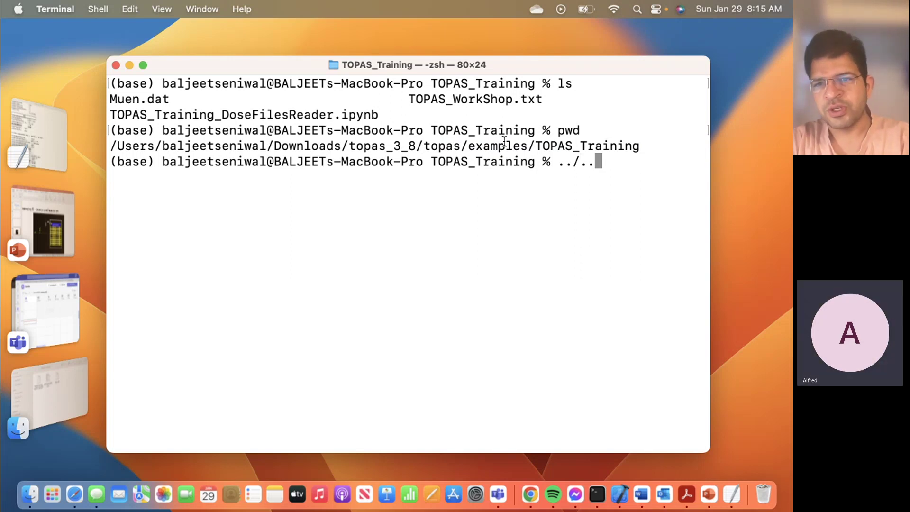
type("/")
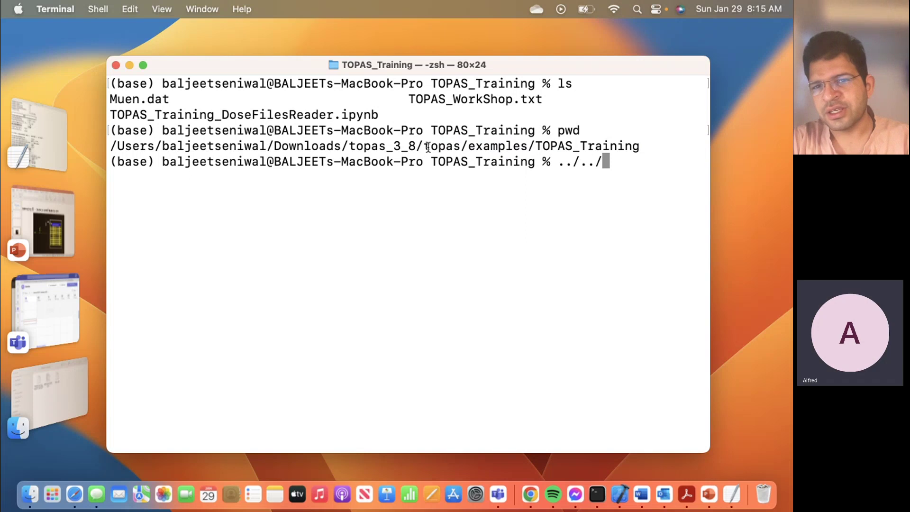
left_click_drag(424, 147, 458, 148)
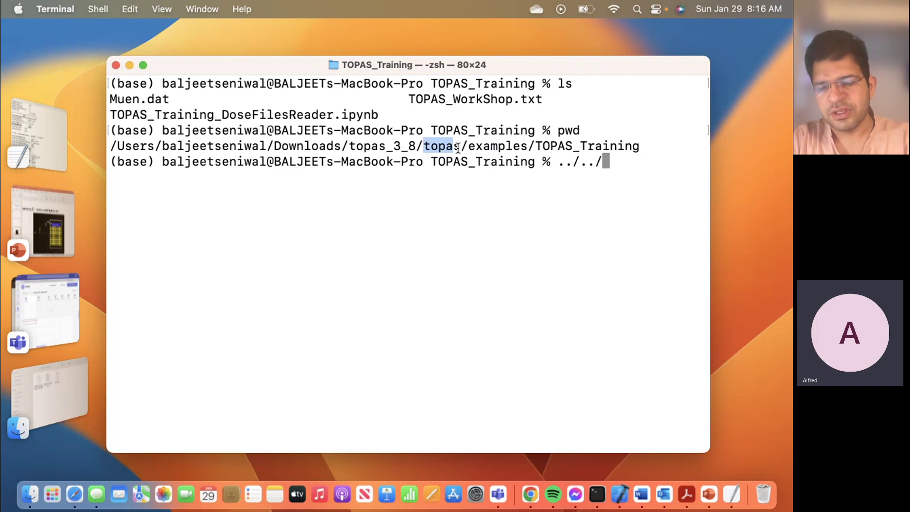
type("bin/t")
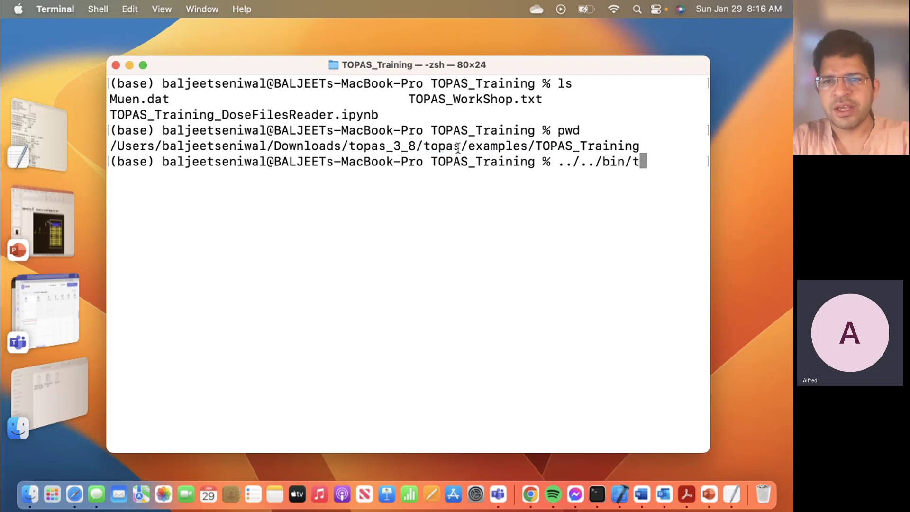
key("Tab")
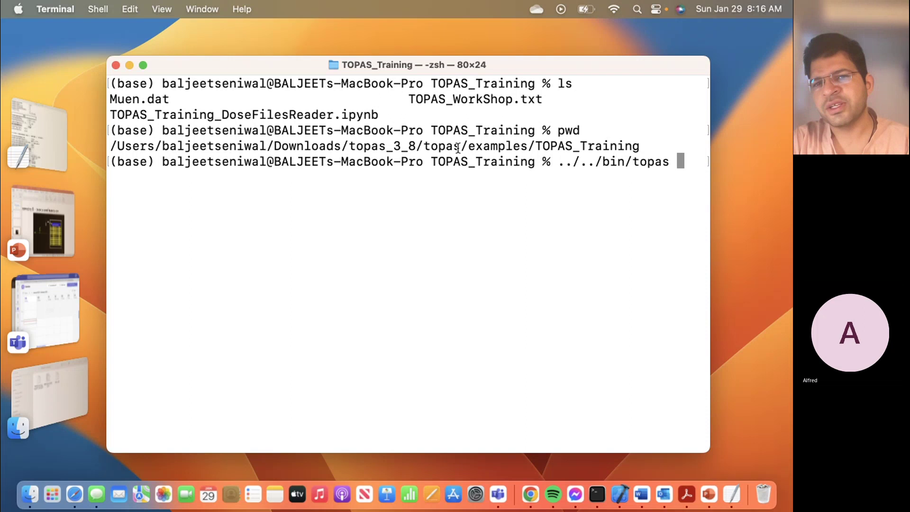
type("T")
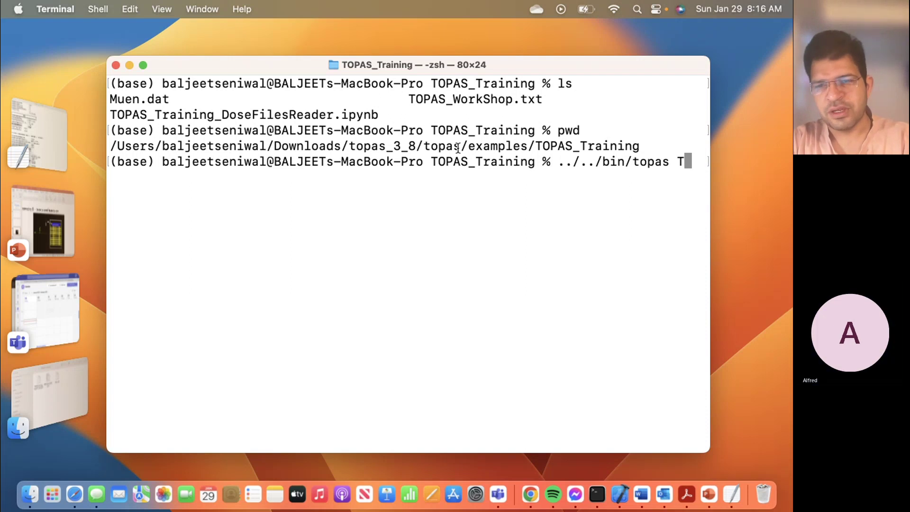
type("O")
key("Tab")
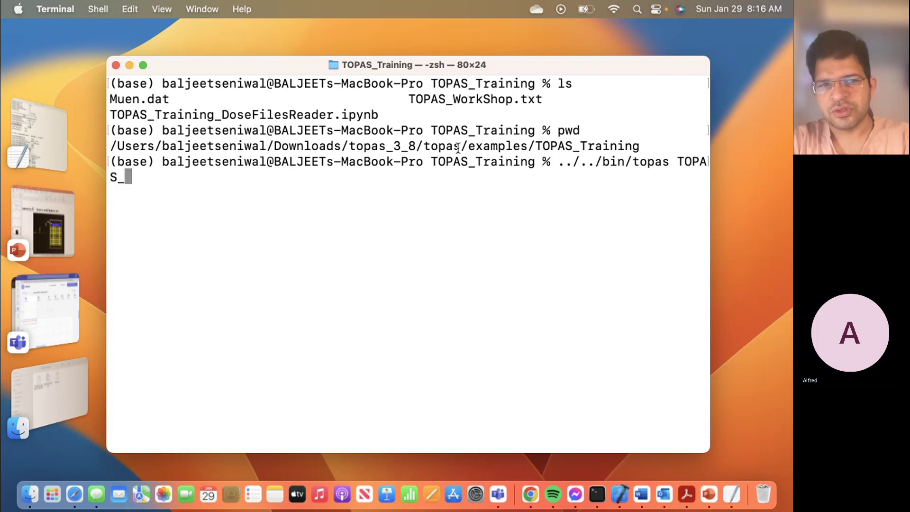
type("W")
key("Tab")
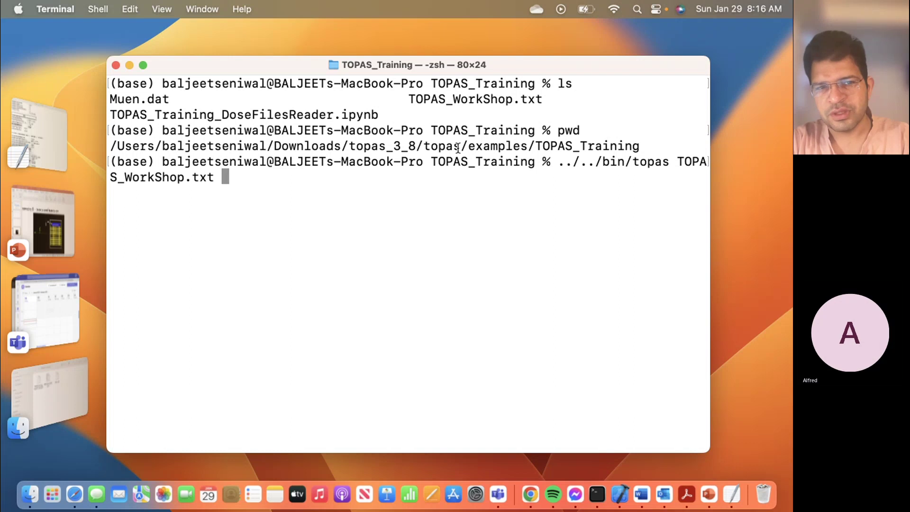
key("Return")
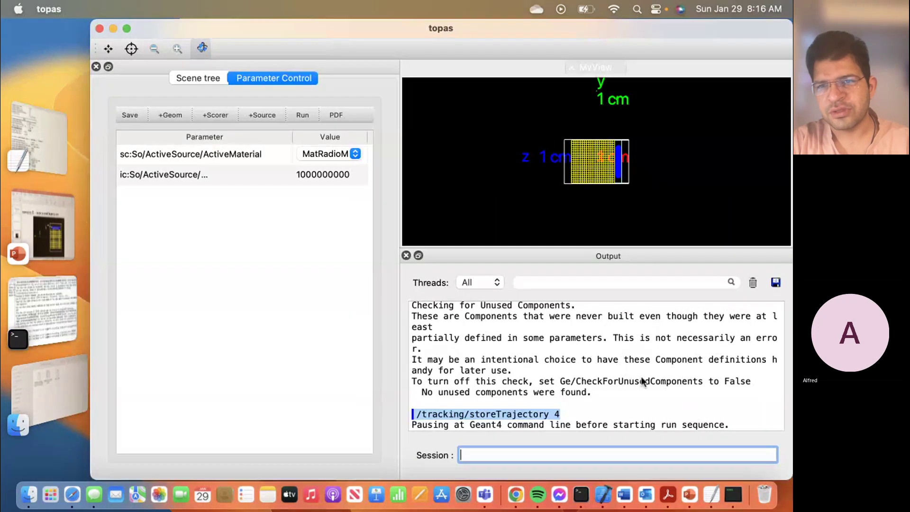
Step: Close the output panel to enlarge the 3-D viewer and rotate the seed geometry
left_click_drag(477, 141, 458, 92)
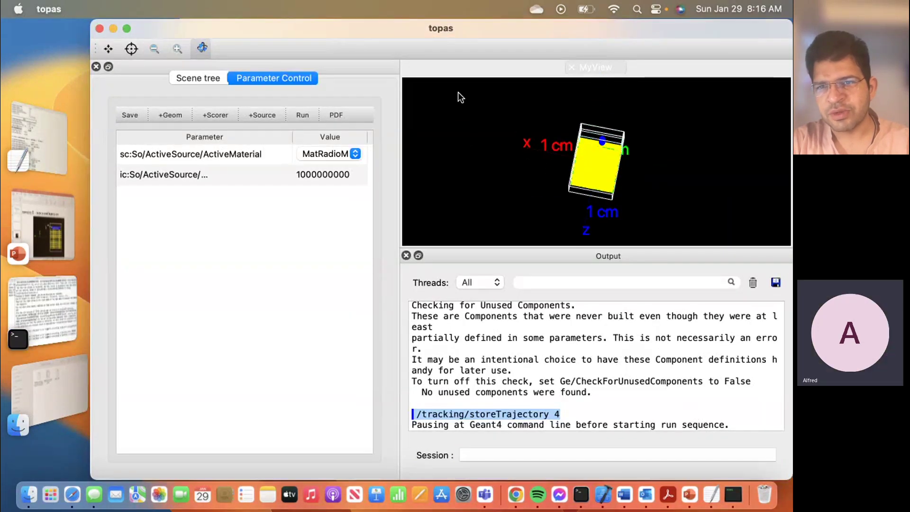
left_click(406, 256)
mouse_move(499, 301)
left_mouse_down()
mouse_move(464, 298)
mouse_move(504, 326)
mouse_move(495, 317)
left_mouse_up()
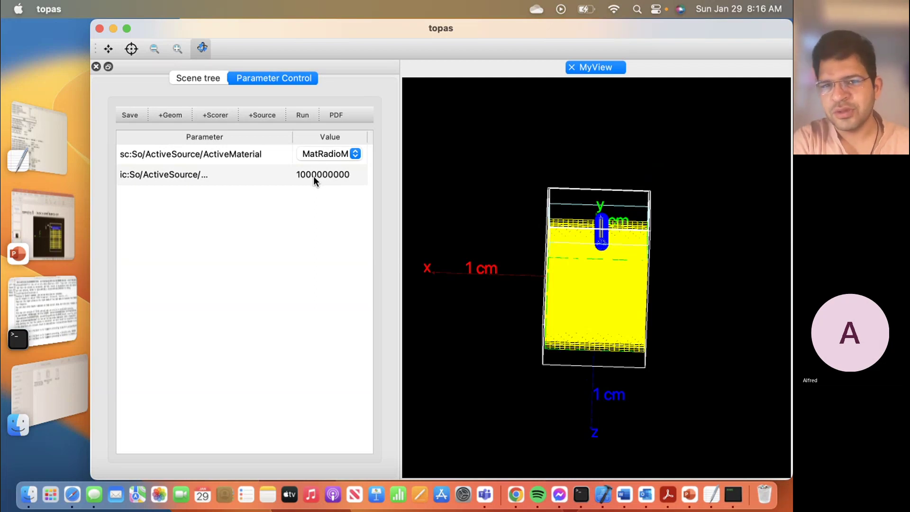
double_click(315, 175)
left_click(313, 174)
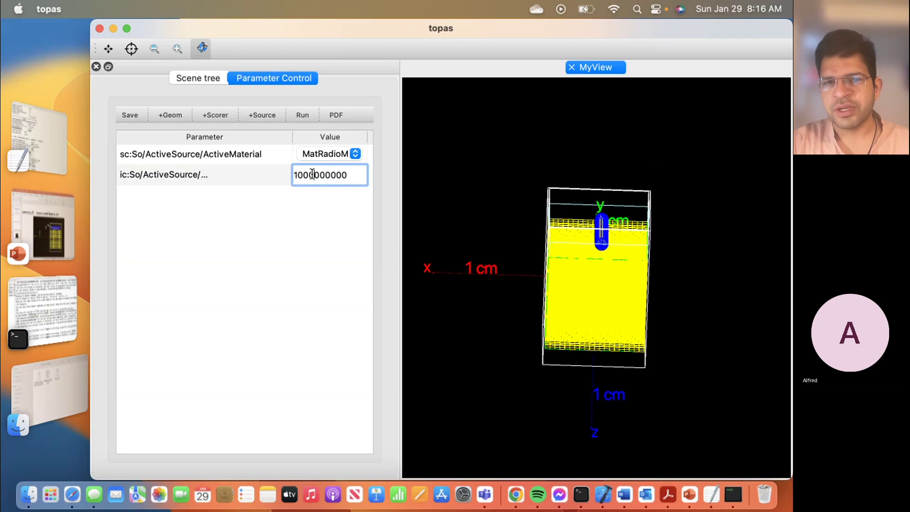
left_click_drag(313, 174, 359, 175)
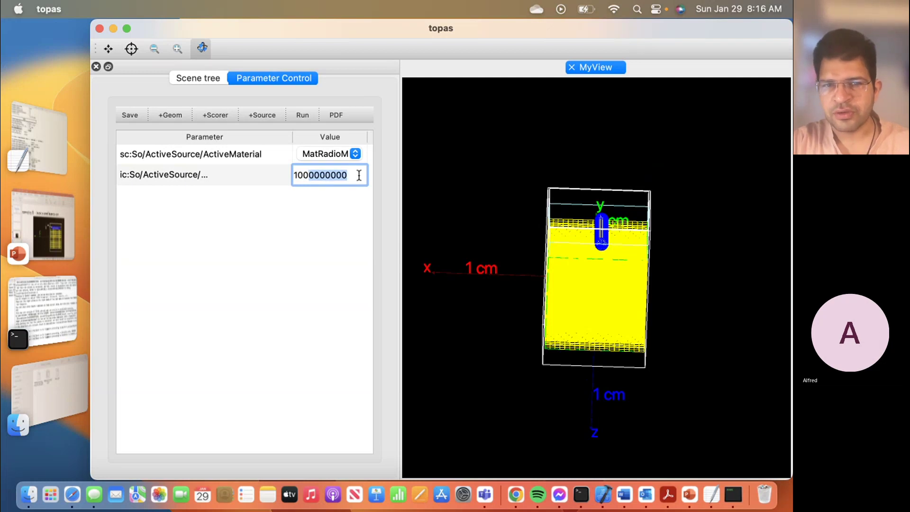
key("BackSpace")
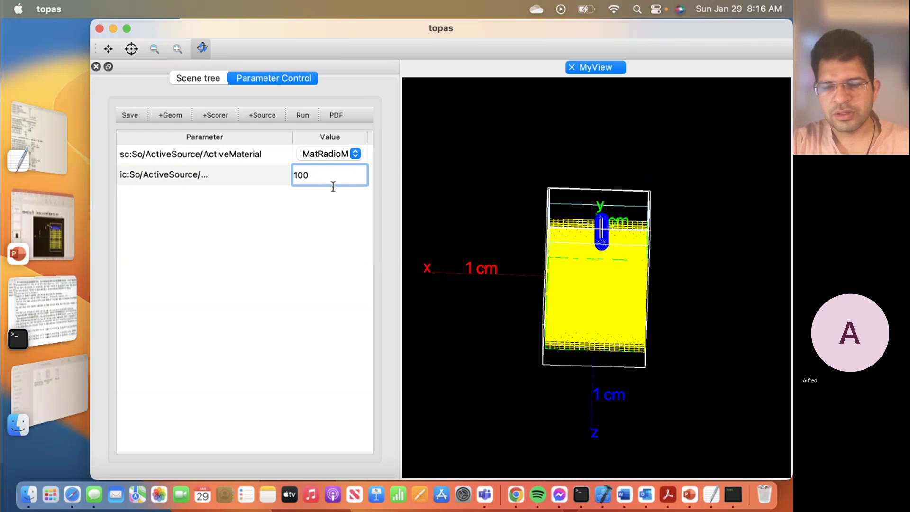
key("Return")
left_click(216, 80)
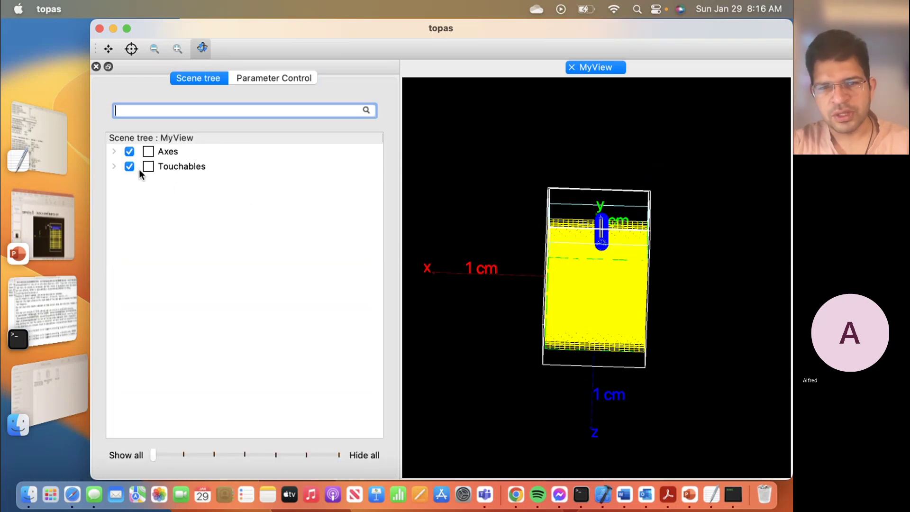
Step: Expand Axes in the MyView scene tree, orbit the seed to a front view, then collapse Axes
left_click(114, 151)
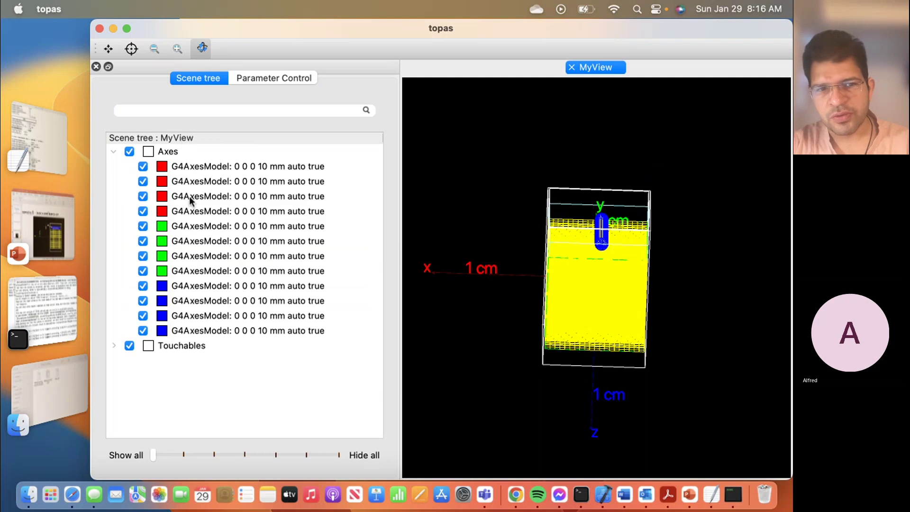
left_click_drag(607, 269, 562, 265)
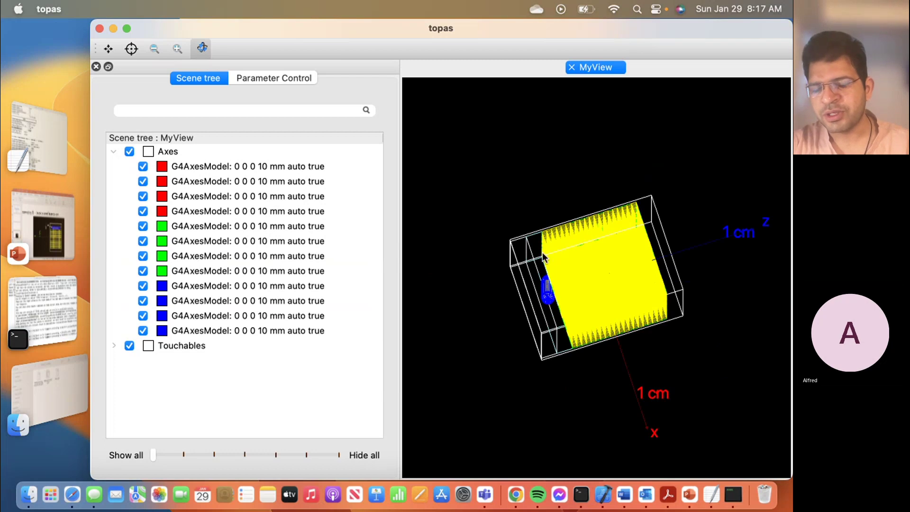
left_click_drag(542, 253, 611, 199)
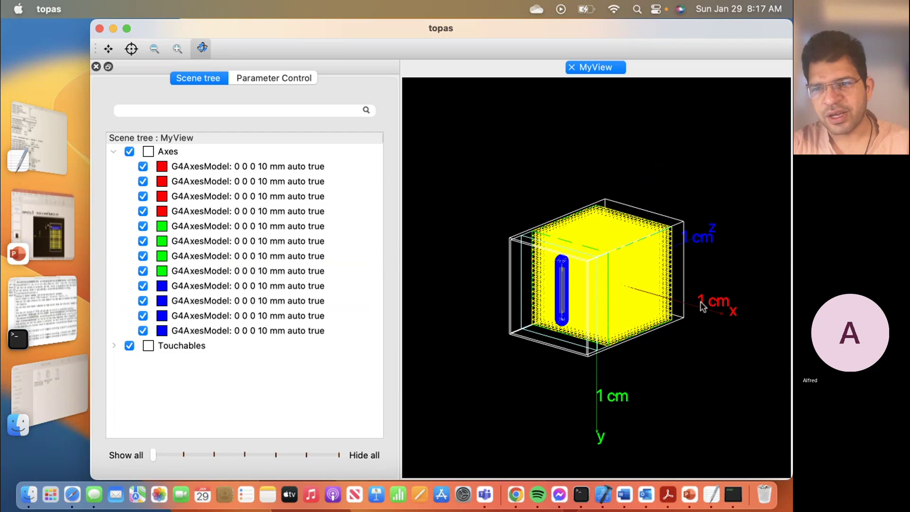
left_click_drag(547, 288, 574, 247)
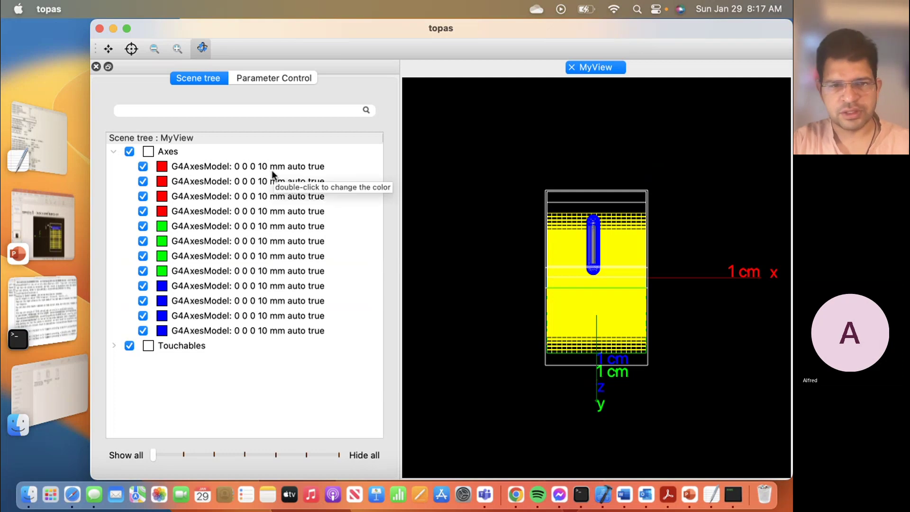
left_click(113, 152)
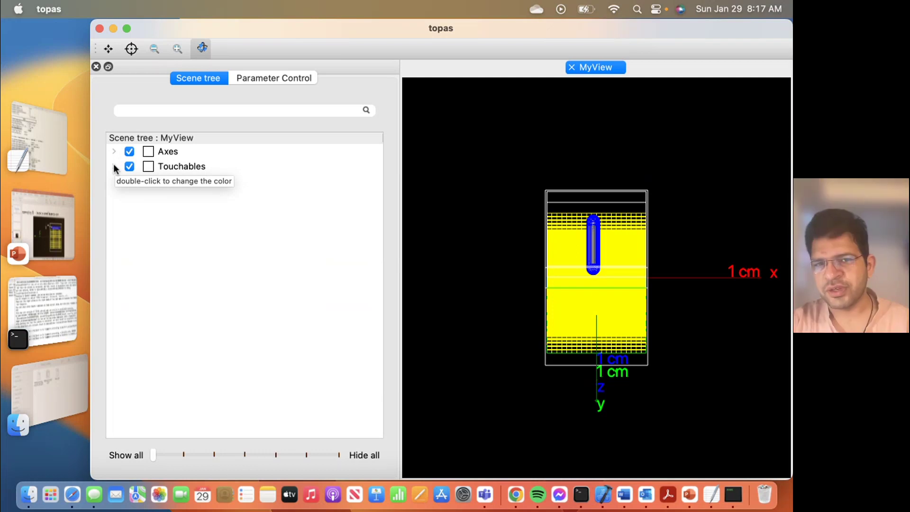
Step: Expand Touchables and ActiveSourceWorld to list RadioactiveCylinder0, both radioactive ends and SilverCylinder0
left_click(114, 166)
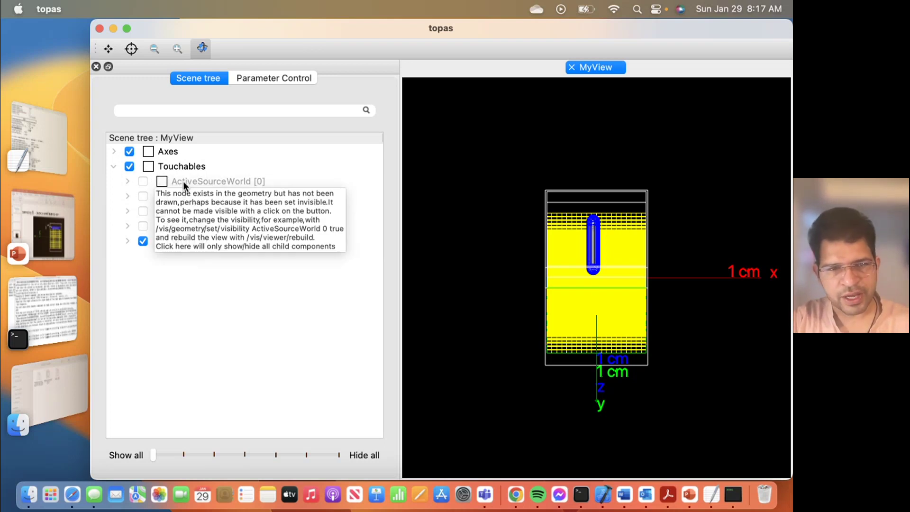
left_click(128, 182)
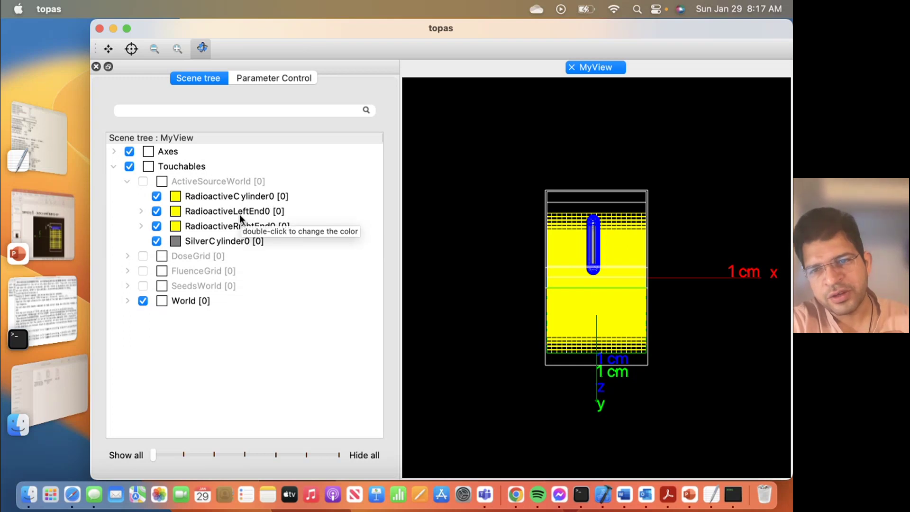
left_click_drag(585, 259, 607, 285)
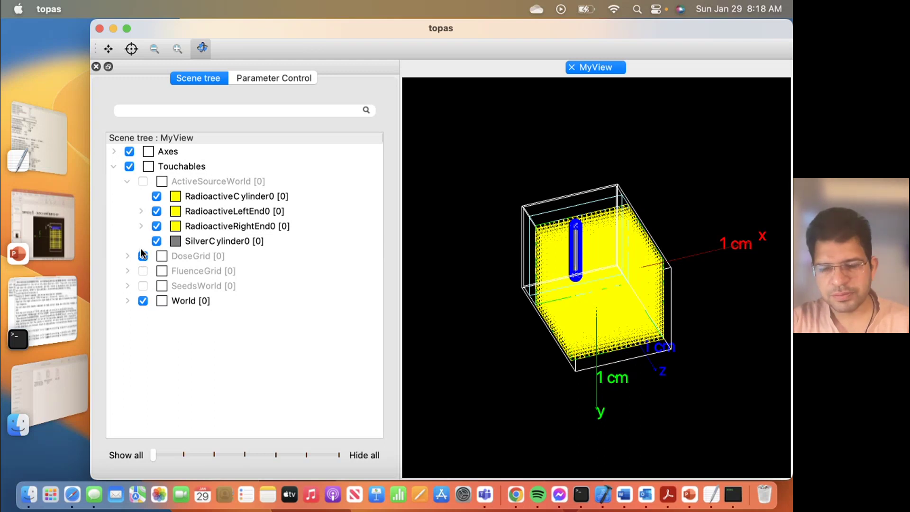
Step: Interrupt the running topas in Terminal with Ctrl+C and rerun the previous TOPAS_WorkShop.txt command
left_click(588, 479)
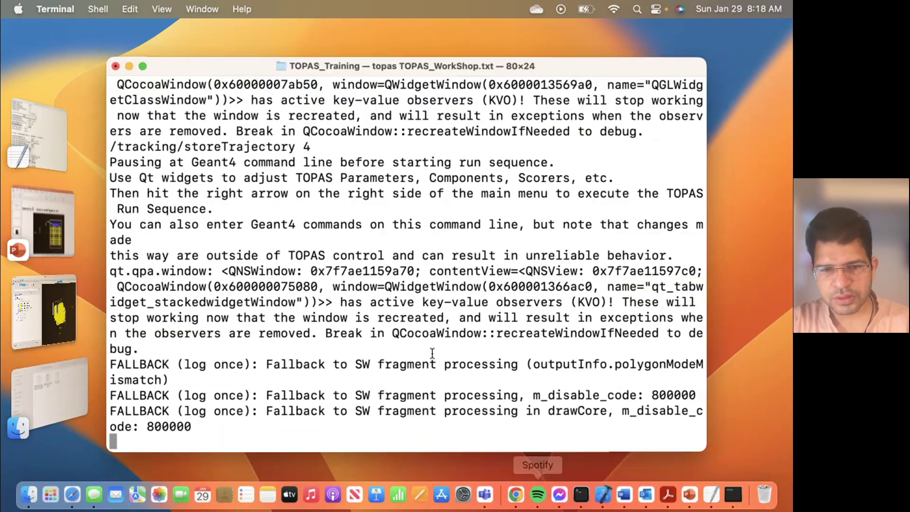
key("ctrl+c")
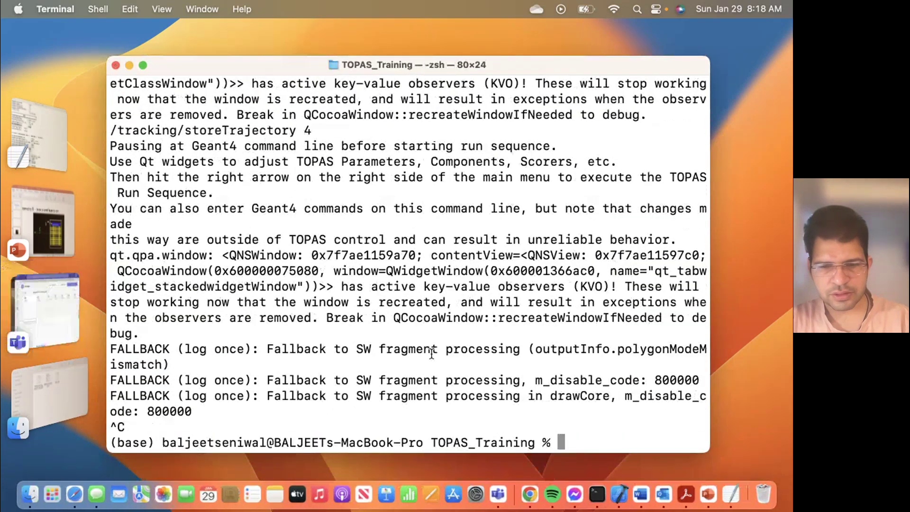
key("Up")
key("Return")
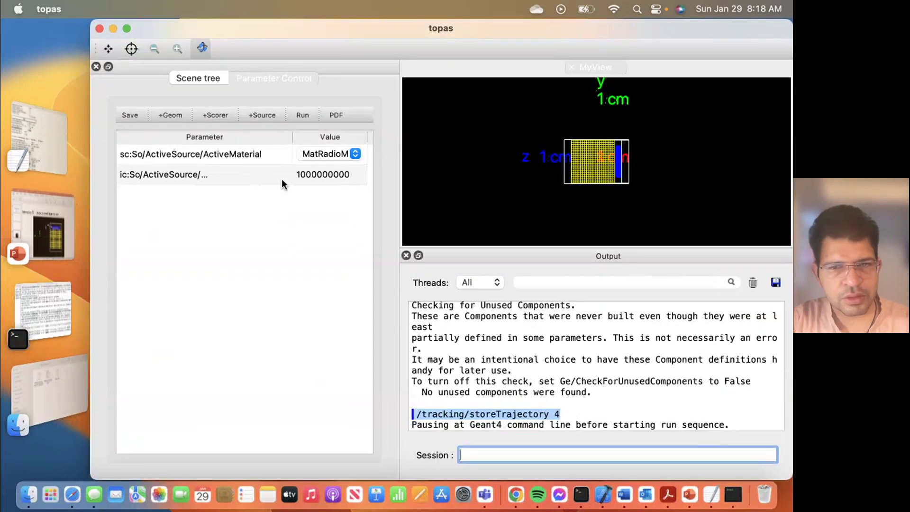
Step: Switch the relaunched TOPAS to the scene tree and collapse the Axes entry
left_click(181, 76)
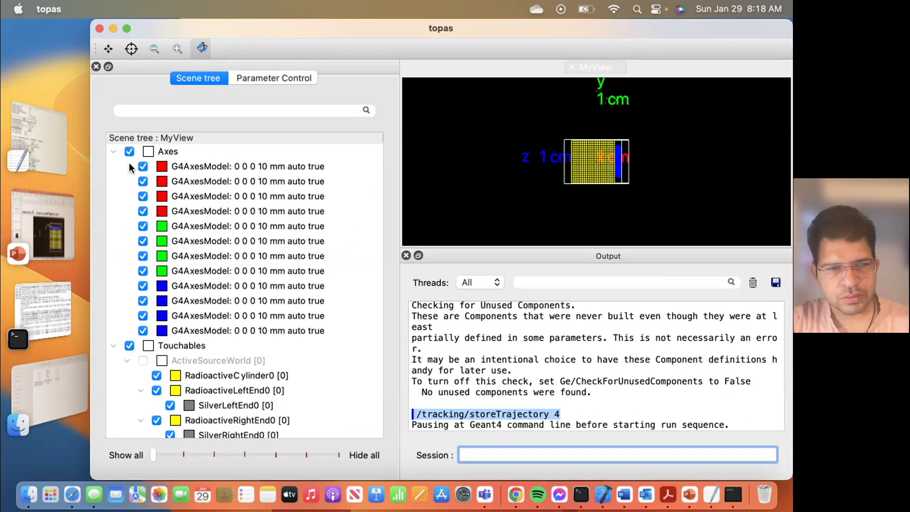
left_click(115, 150)
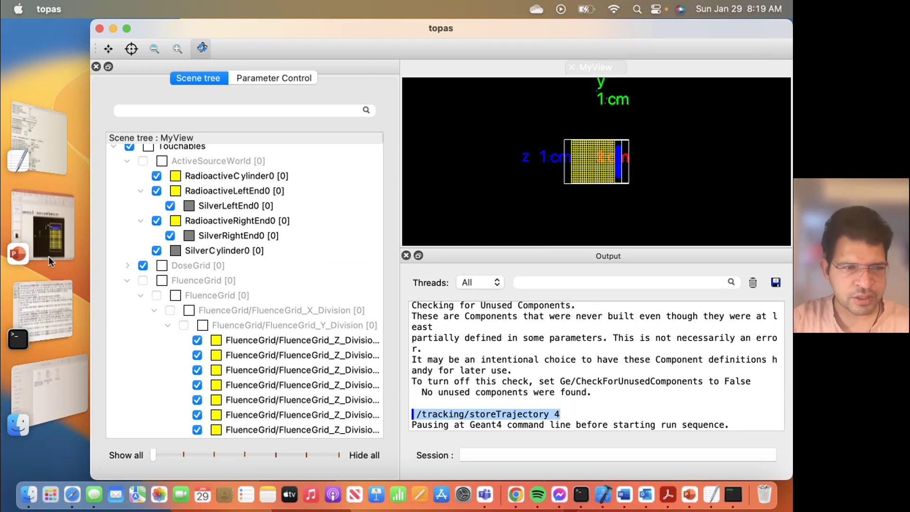
Step: Bring TOPAS_WorkShop.txt forward and highlight the ActiveSeed0 placement and Radioactive cylinder lines
left_click(42, 145)
scroll(278, 341, "down", 15)
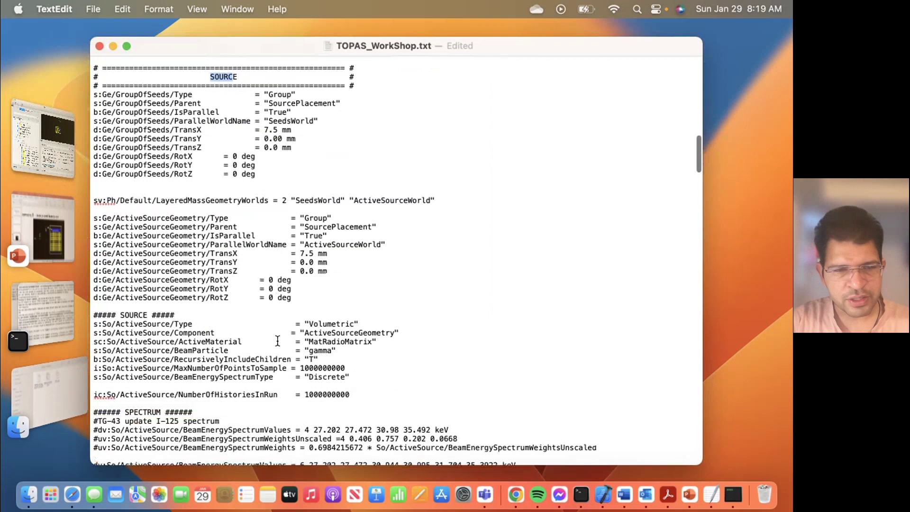
scroll(278, 341, "down", 2)
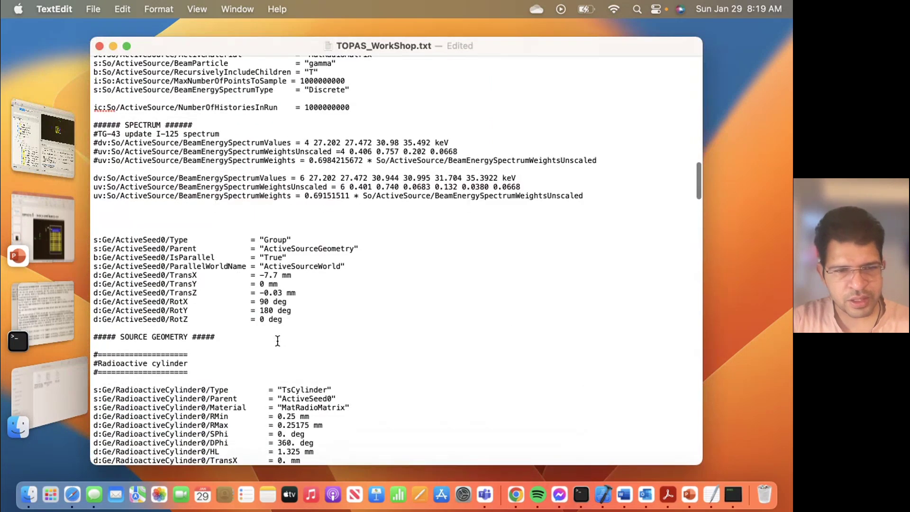
left_click_drag(301, 292, 136, 204)
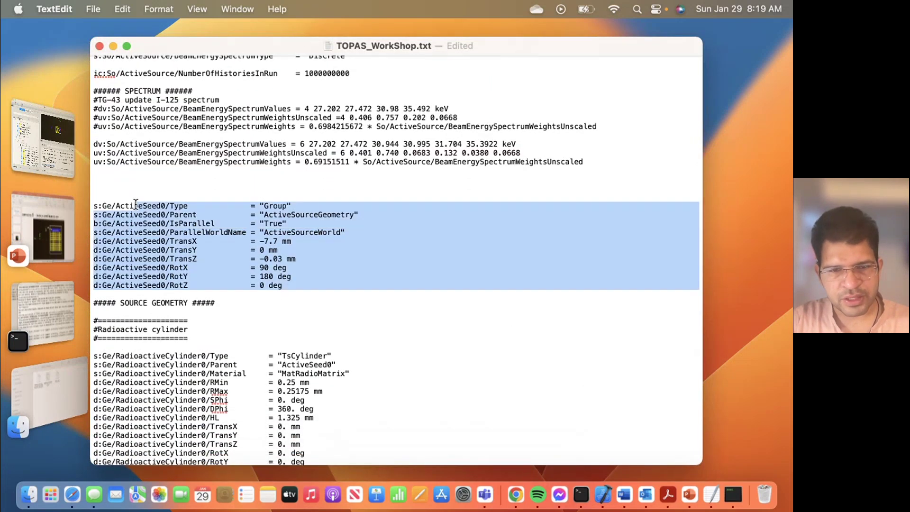
scroll(136, 204, "down", 5)
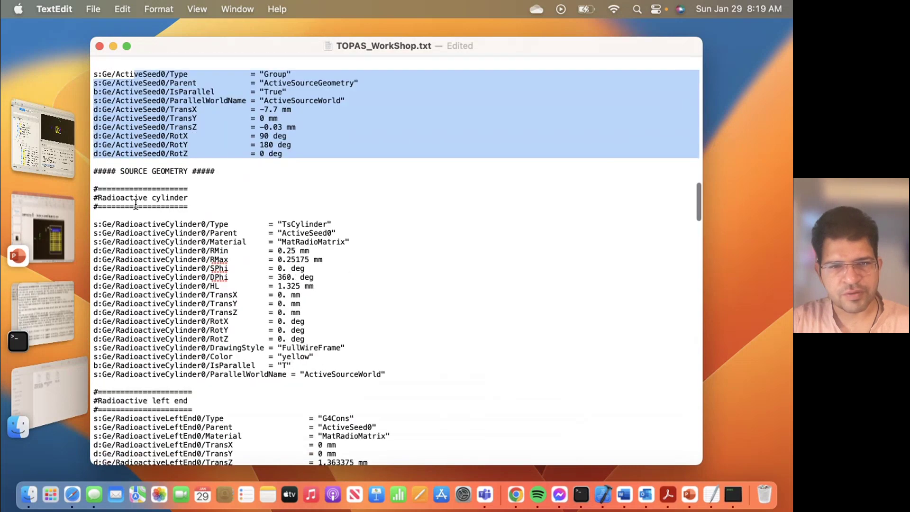
left_click_drag(209, 175, 111, 166)
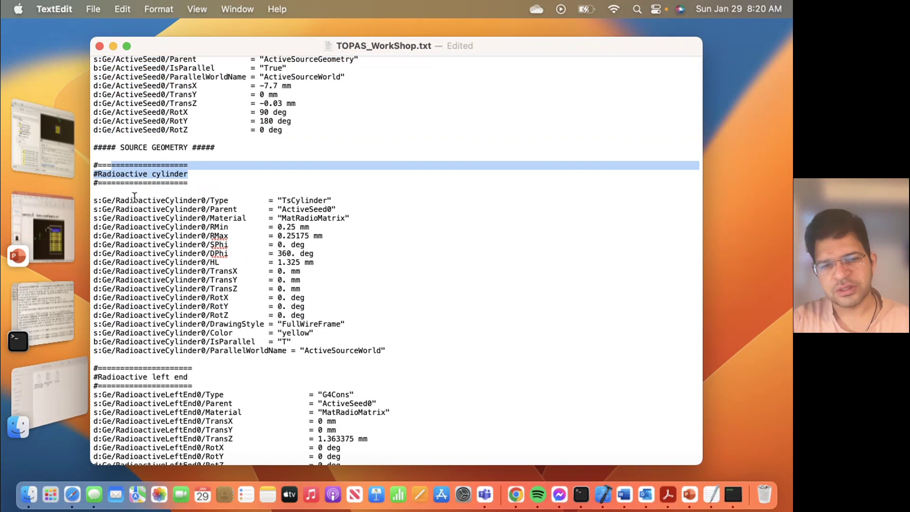
Step: Scroll on to the silver end G4Cons blocks and the Seed0 group at TransX -7.7 mm
scroll(135, 196, "down", 4)
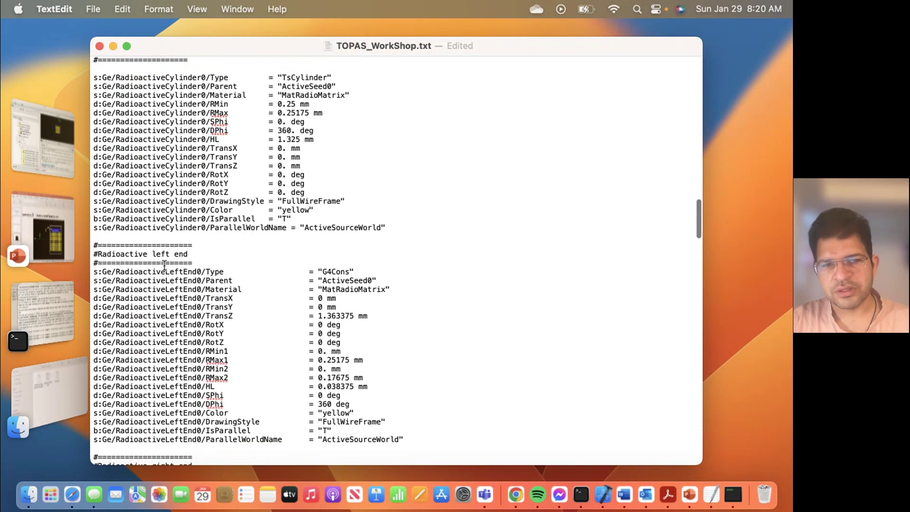
left_click(164, 262)
scroll(180, 365, "down", 5)
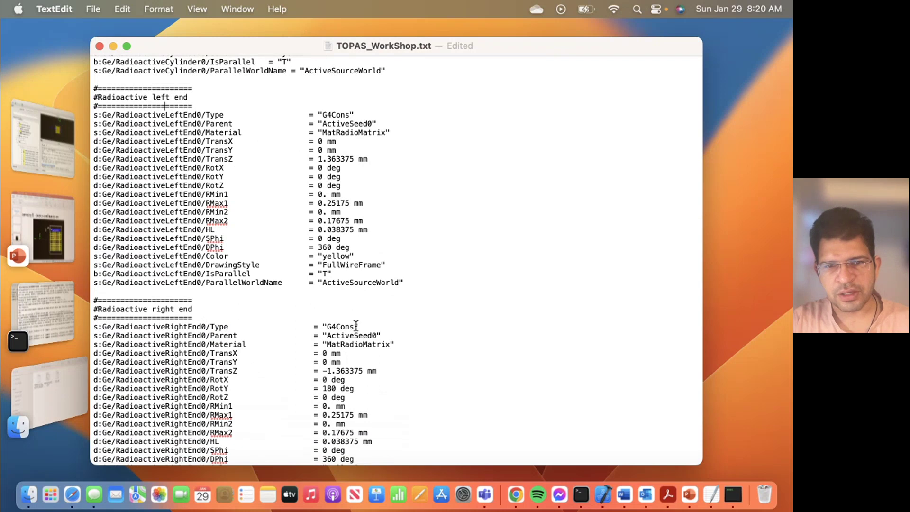
scroll(353, 326, "down", 10)
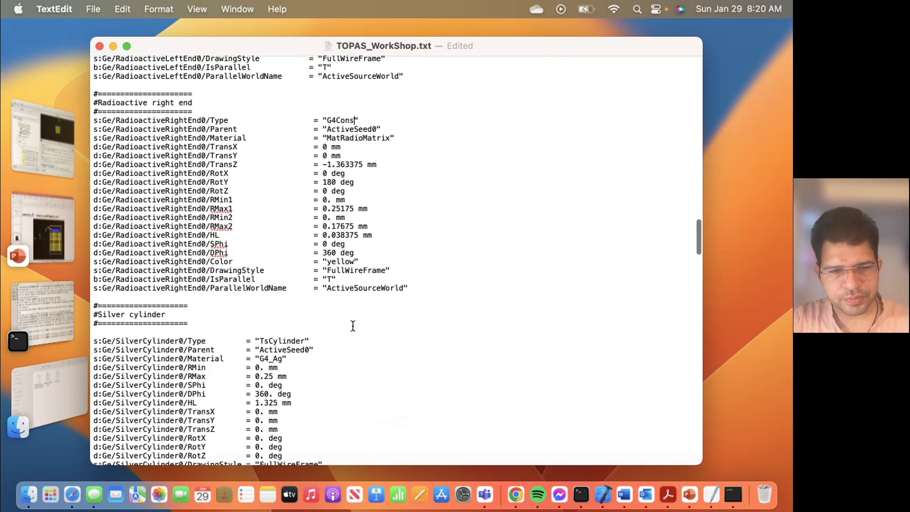
scroll(353, 326, "down", 2)
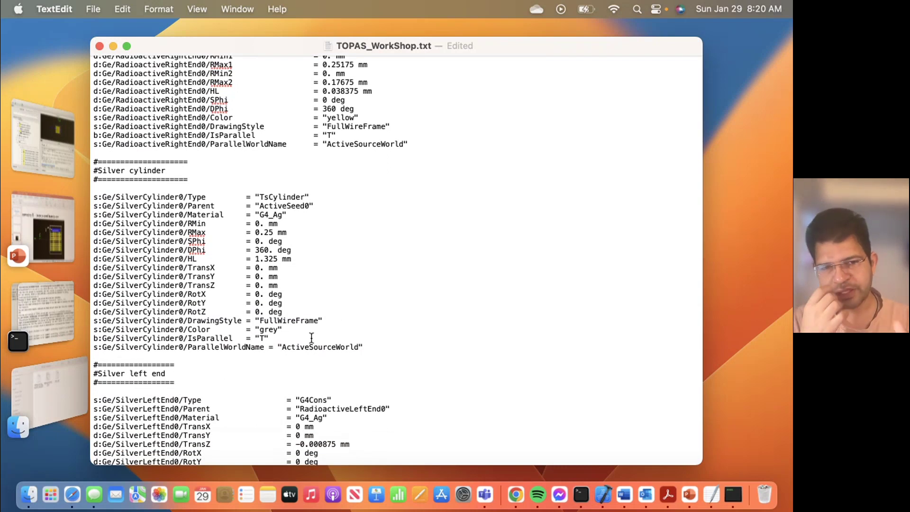
scroll(312, 337, "down", 10)
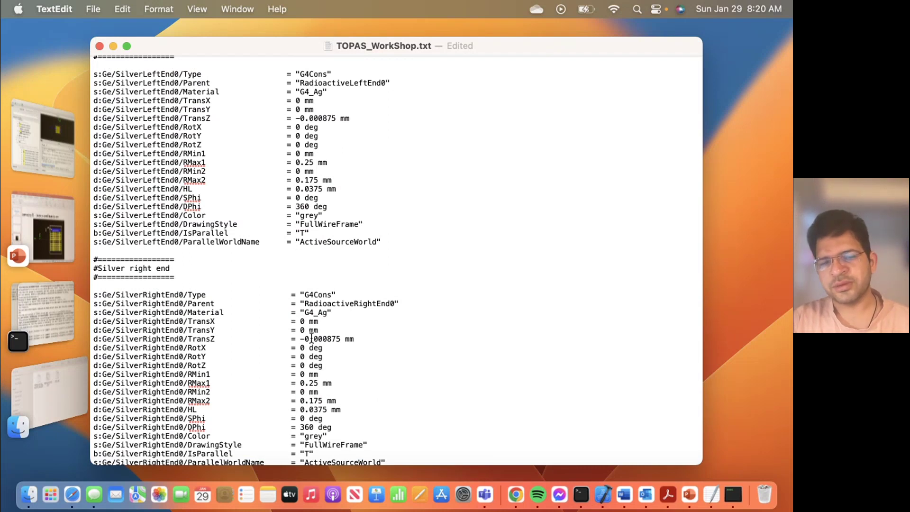
scroll(311, 337, "down", 4)
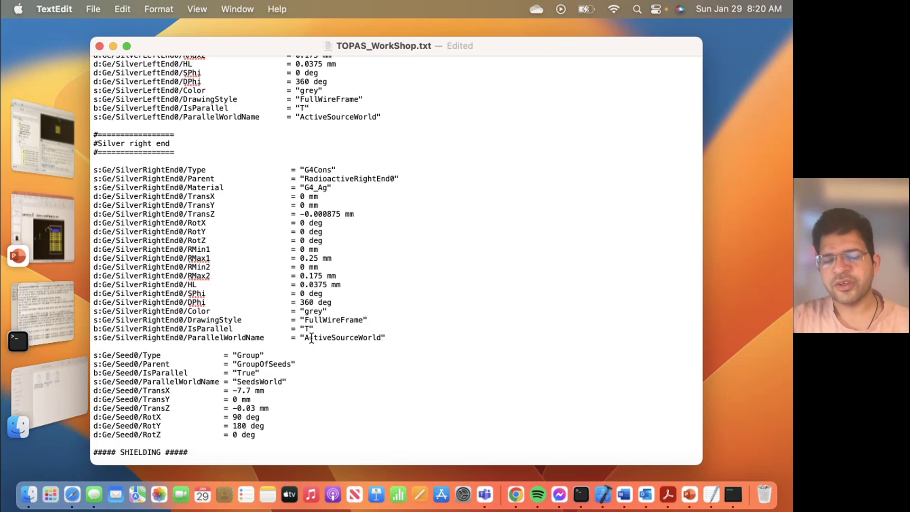
Step: Go from TOPAS_Training back to the examples folder and open Brachytherapy
left_click(40, 398)
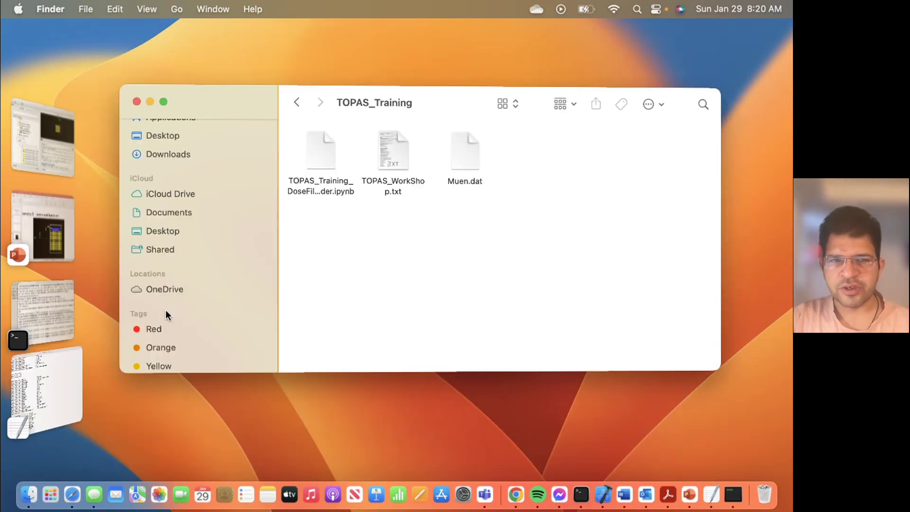
left_click(303, 94)
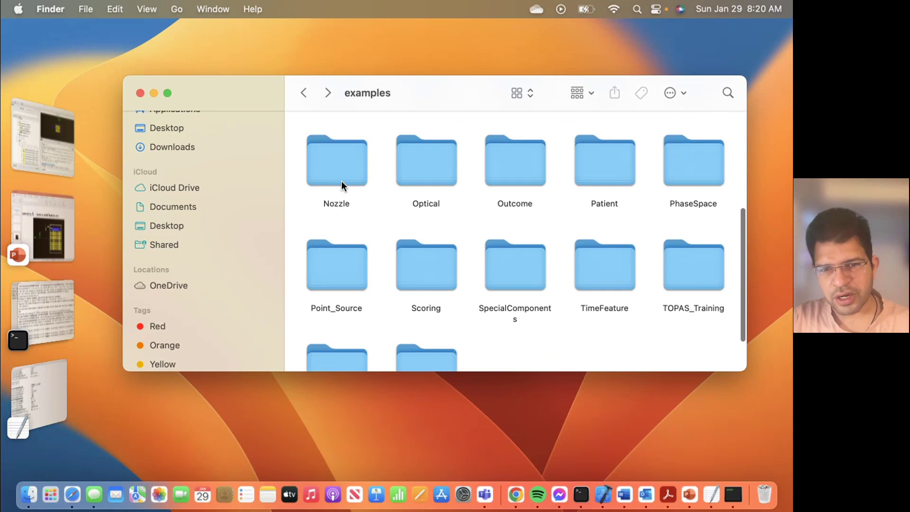
scroll(363, 190, "up", 10)
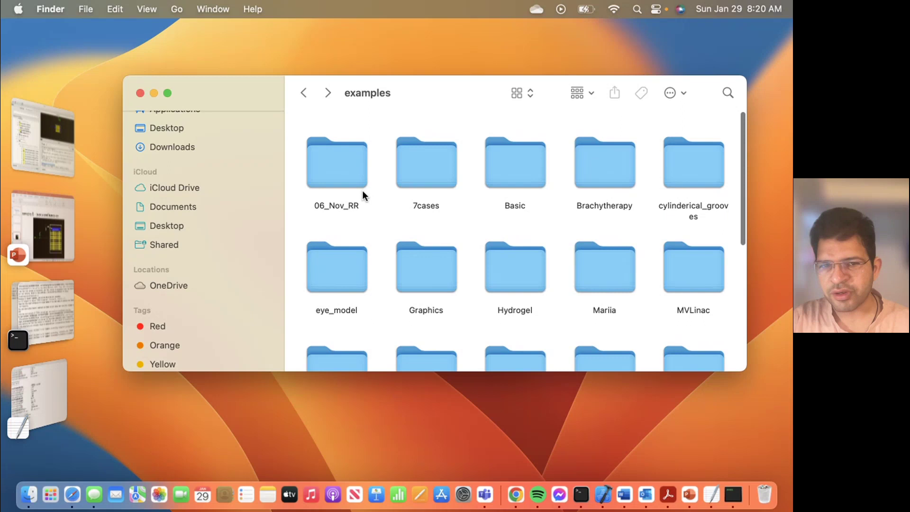
scroll(364, 191, "down", 1)
scroll(363, 191, "down", 5)
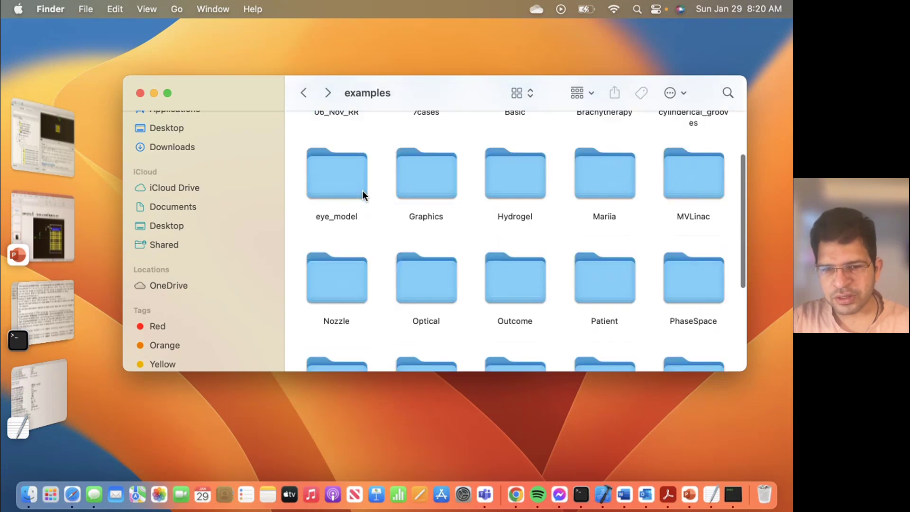
scroll(362, 194, "down", 6)
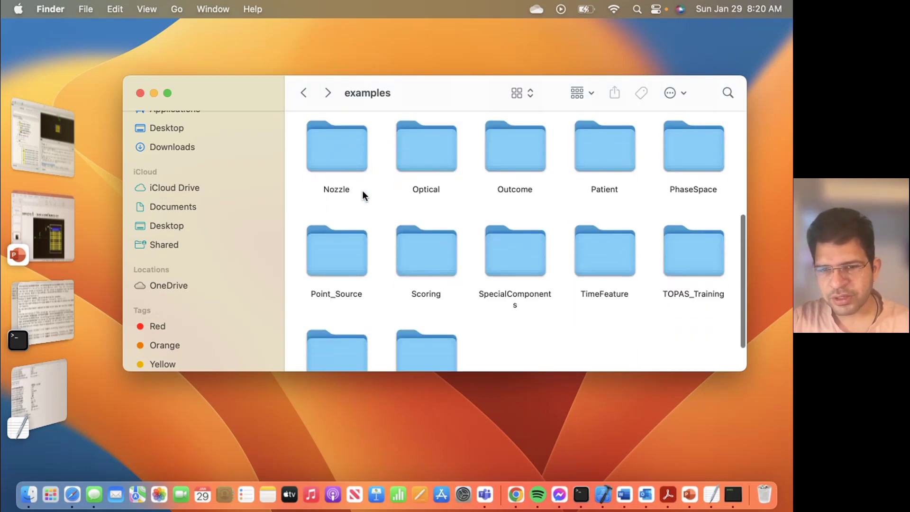
scroll(363, 194, "up", 5)
scroll(362, 192, "up", 4)
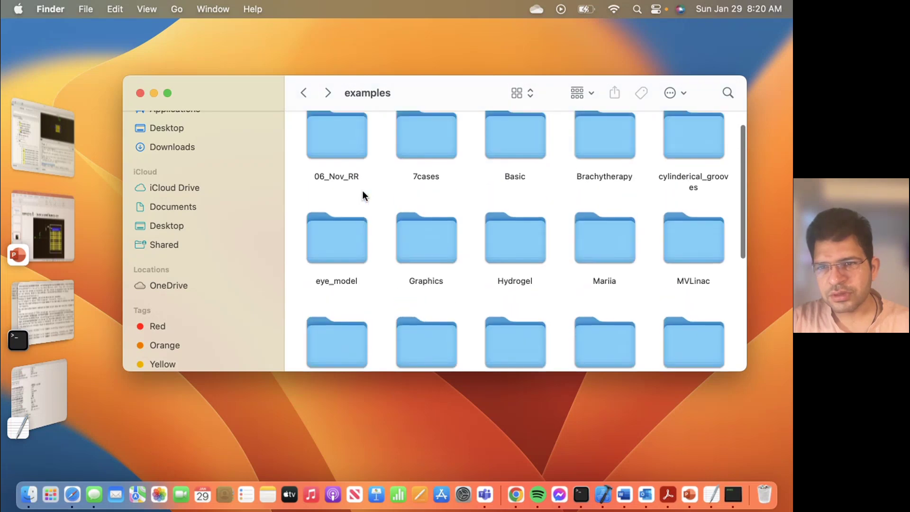
double_click(598, 132)
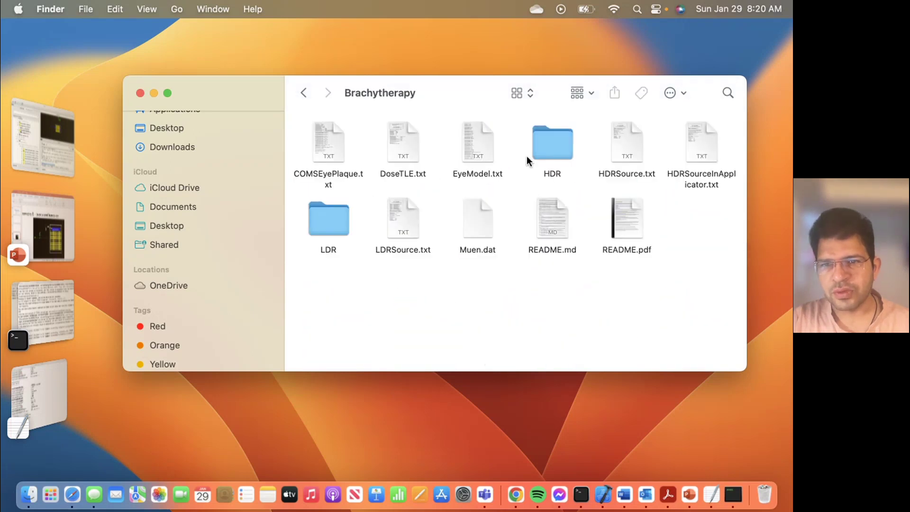
Step: Check the HDR folder, then the LDR files I125_BardSTM1251.txt and I125_Best2301.txt, and return
double_click(551, 155)
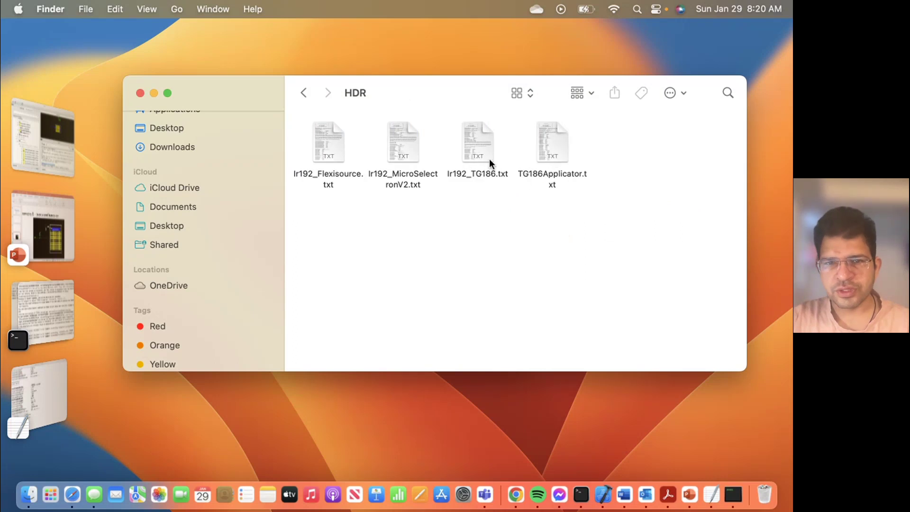
left_click(300, 93)
double_click(326, 208)
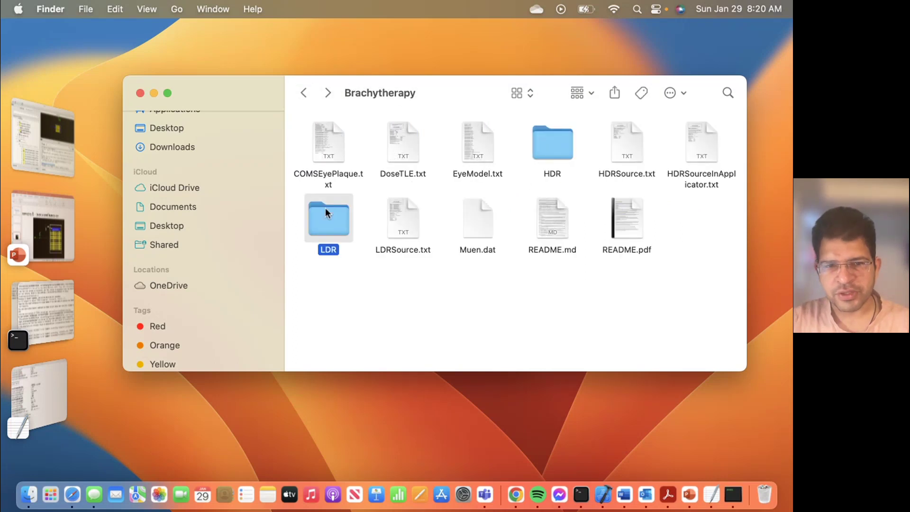
left_click(392, 173)
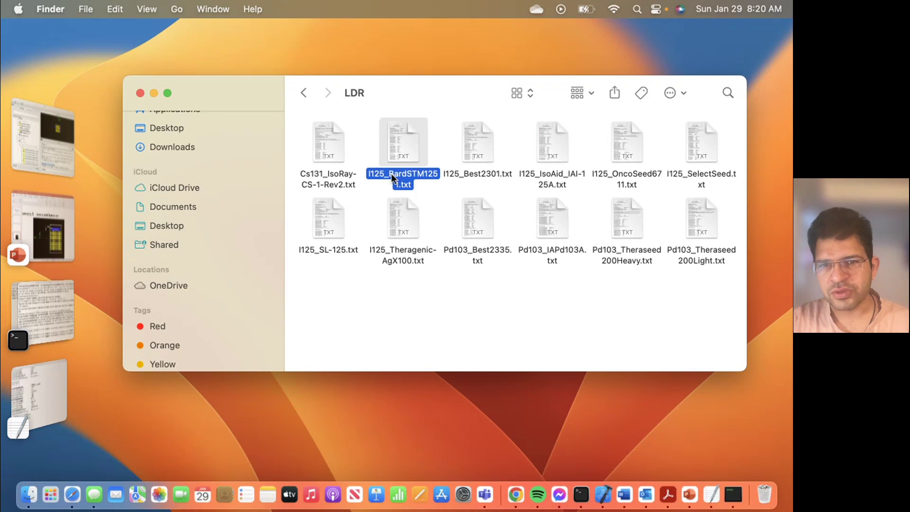
left_click(477, 173)
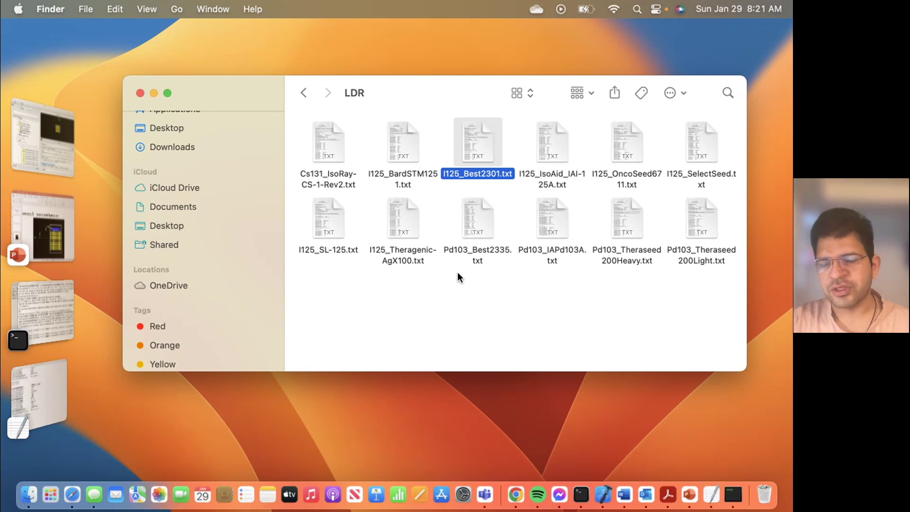
left_click(304, 93)
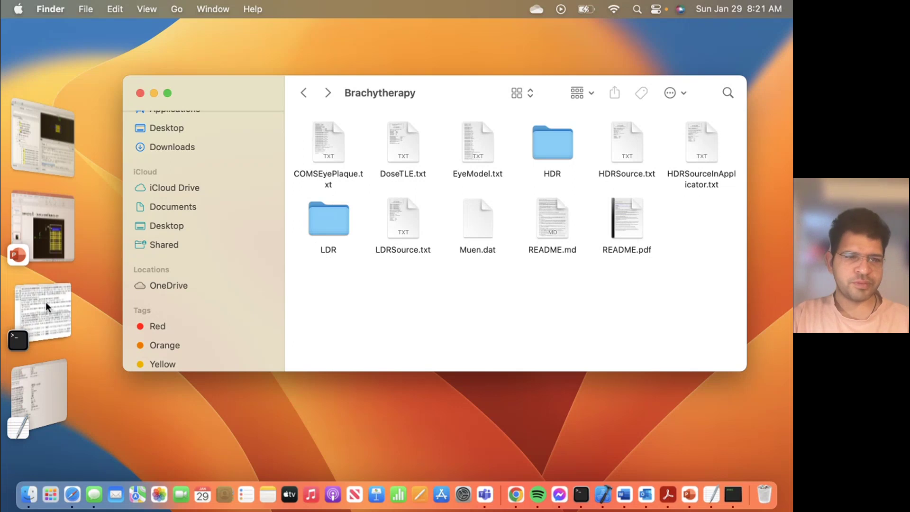
Step: View the I-125 seed slide, stop topas in Terminal with Ctrl+C, and return to Teams
left_click(61, 240)
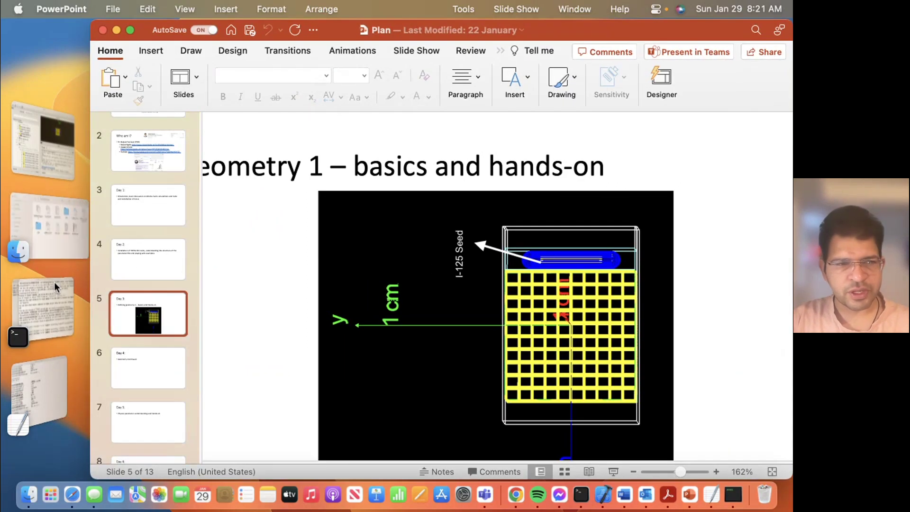
left_click(66, 164)
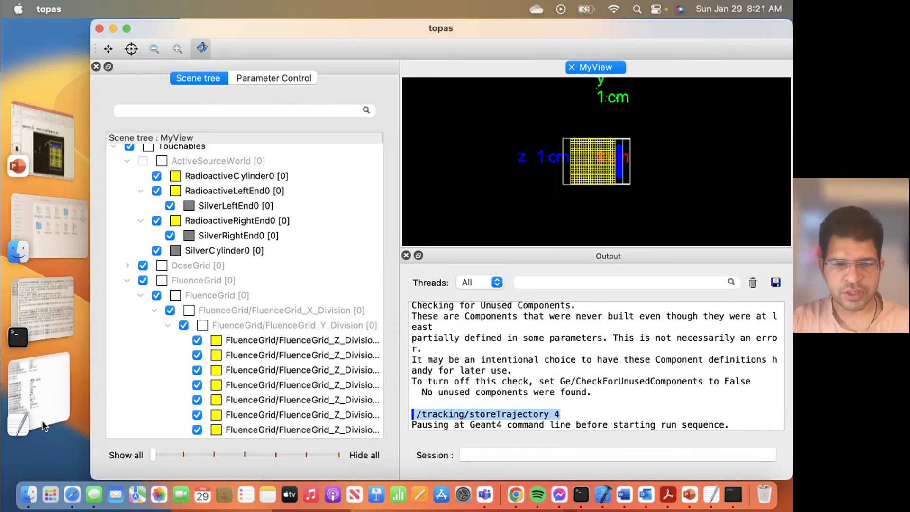
left_click(53, 315)
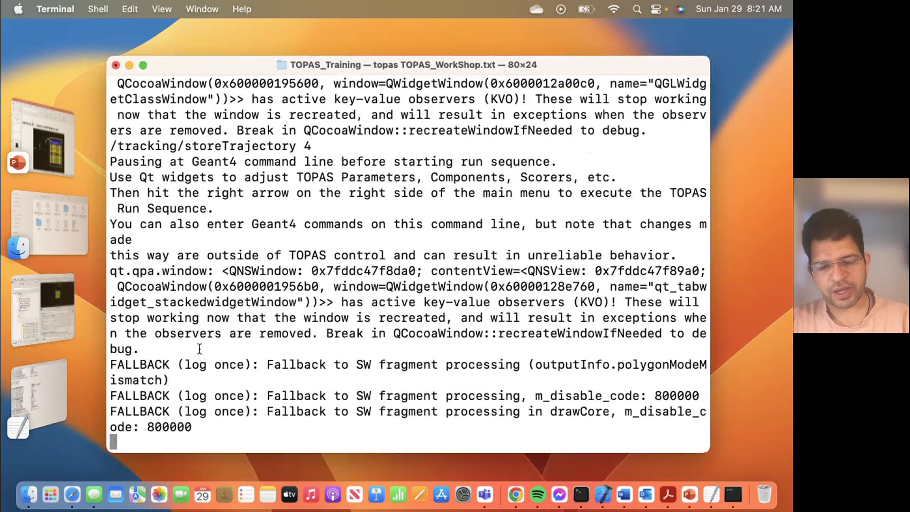
key("ctrl+c")
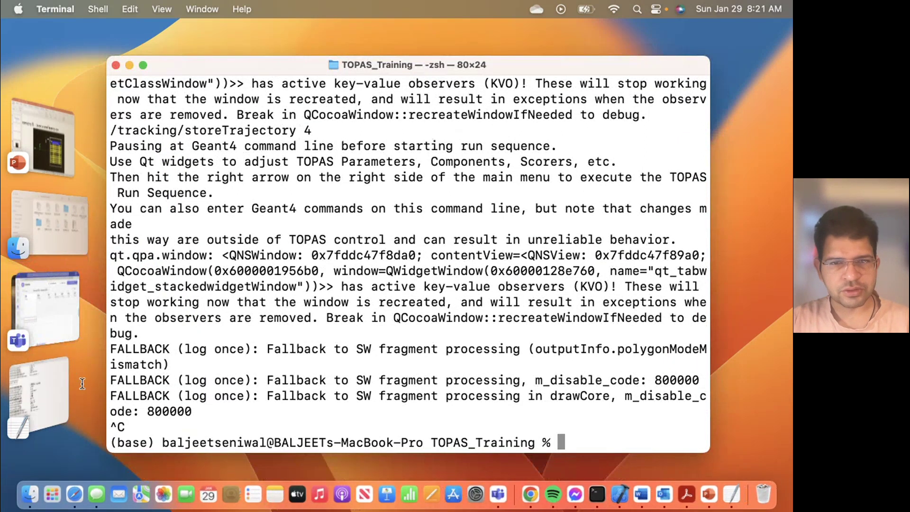
left_click(75, 332)
left_click(71, 304)
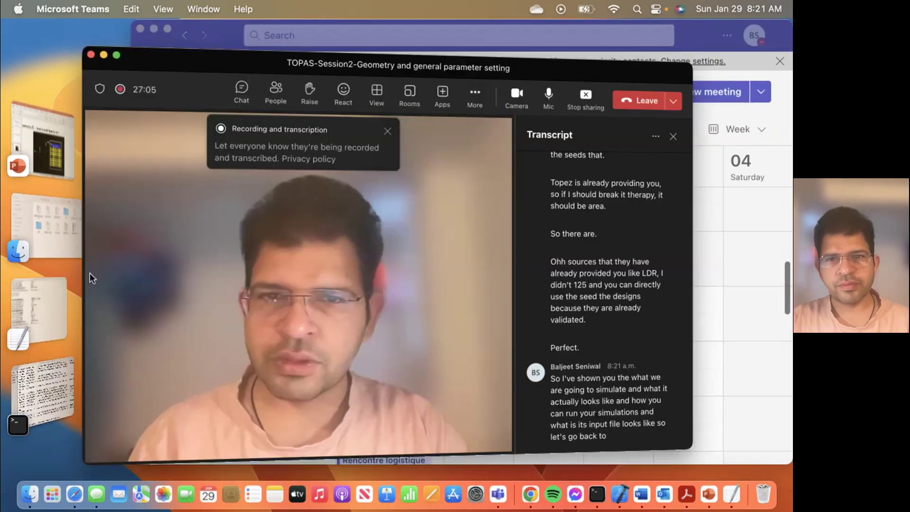